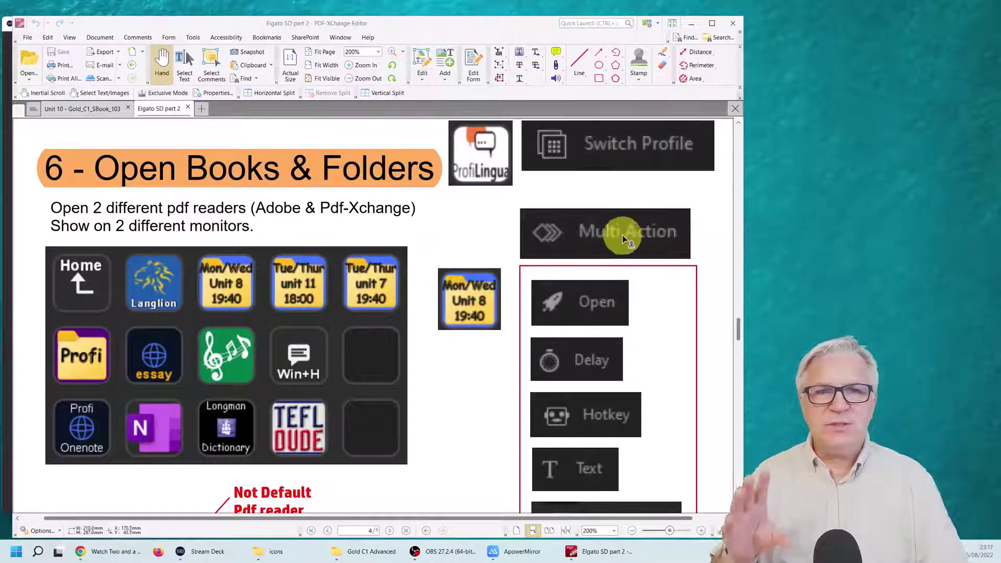
Examine the Open Books & Folders section of the document, including the actions and order listed for its multi action
{"action": "scroll", "coordinate": [630, 243], "scroll_direction": "down", "scroll_amount": 3}
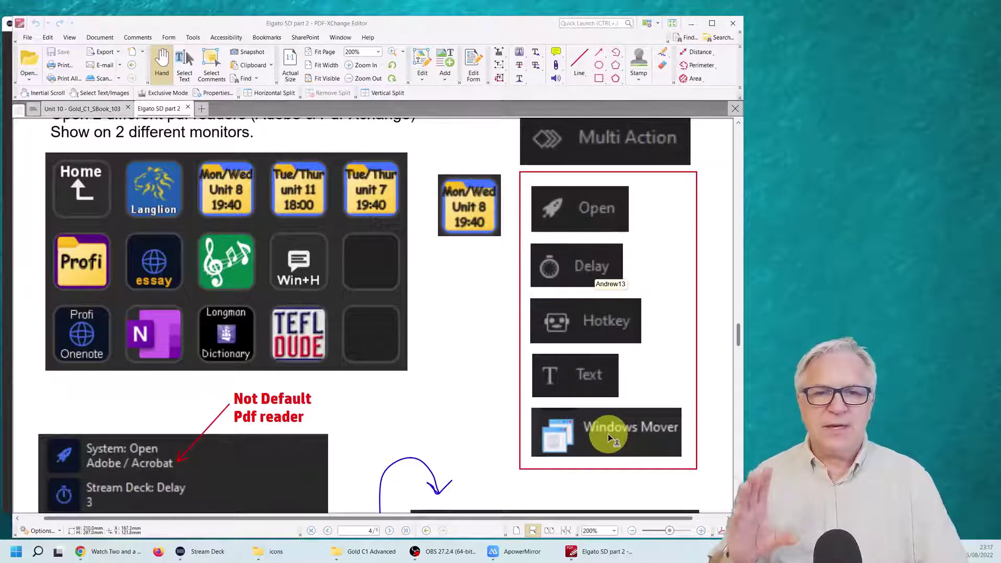
{"action": "scroll", "coordinate": [417, 401], "scroll_direction": "down", "scroll_amount": 10}
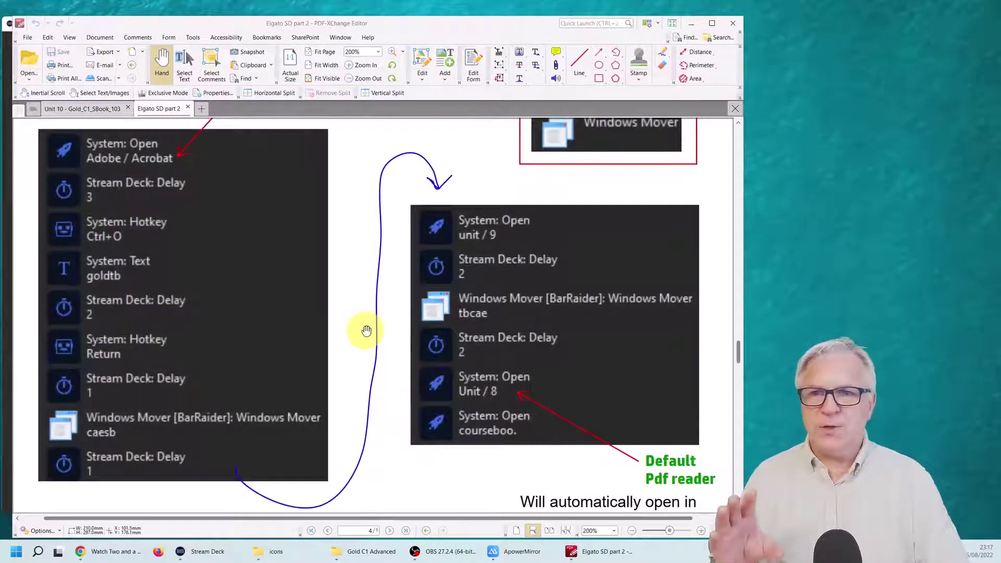
{"action": "scroll", "coordinate": [366, 330], "scroll_direction": "up", "scroll_amount": 2}
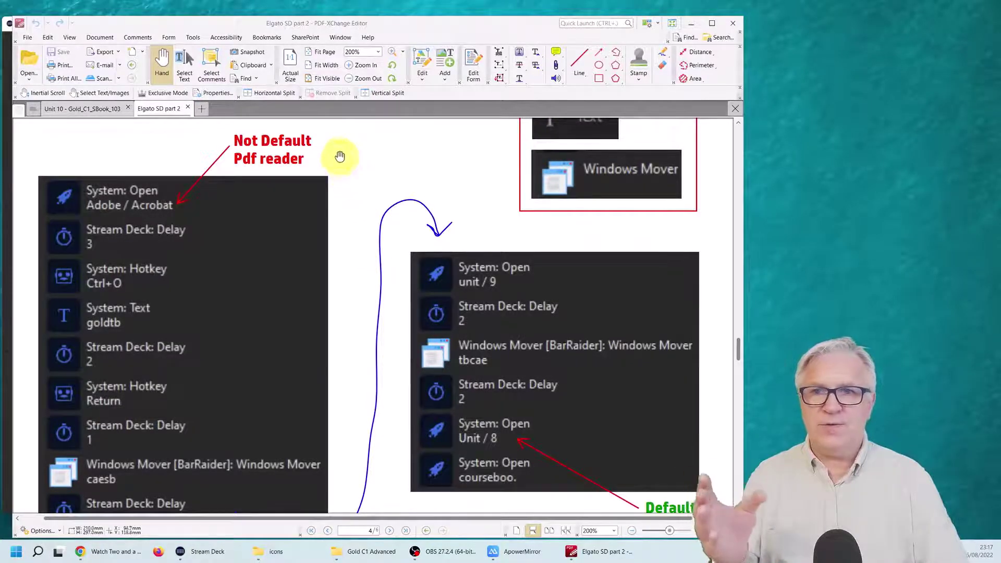
{"action": "scroll", "coordinate": [344, 157], "scroll_direction": "down", "scroll_amount": 2}
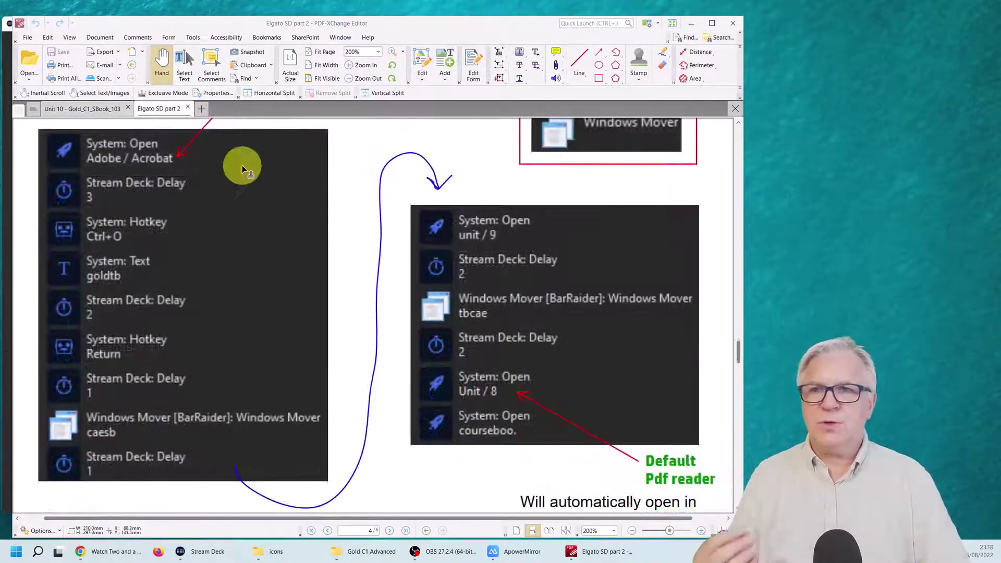
{"action": "scroll", "coordinate": [251, 185], "scroll_direction": "up", "scroll_amount": 2}
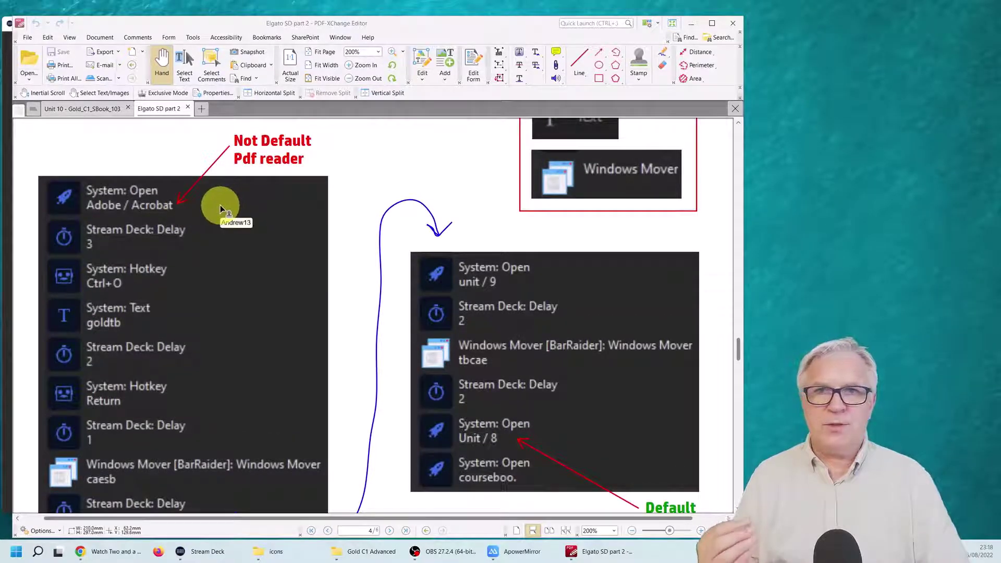
{"action": "scroll", "coordinate": [221, 204], "scroll_direction": "down", "scroll_amount": 3}
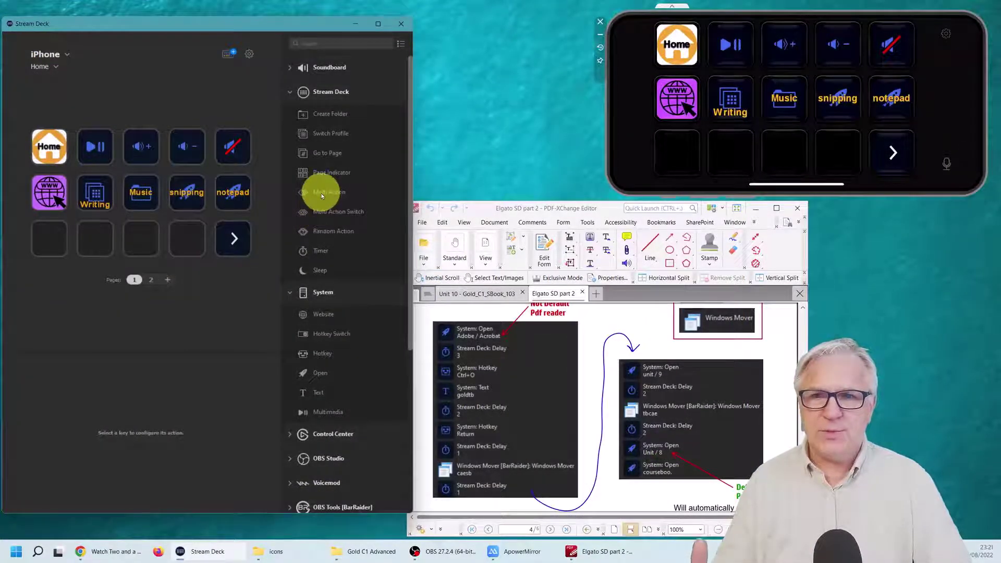
Create a Multi Action on the first empty third-row key, with the folder bluedge.png icon and the title Monday Lesson
{"action": "left_click_drag", "start_coordinate": [323, 192], "coordinate": [49, 241]}
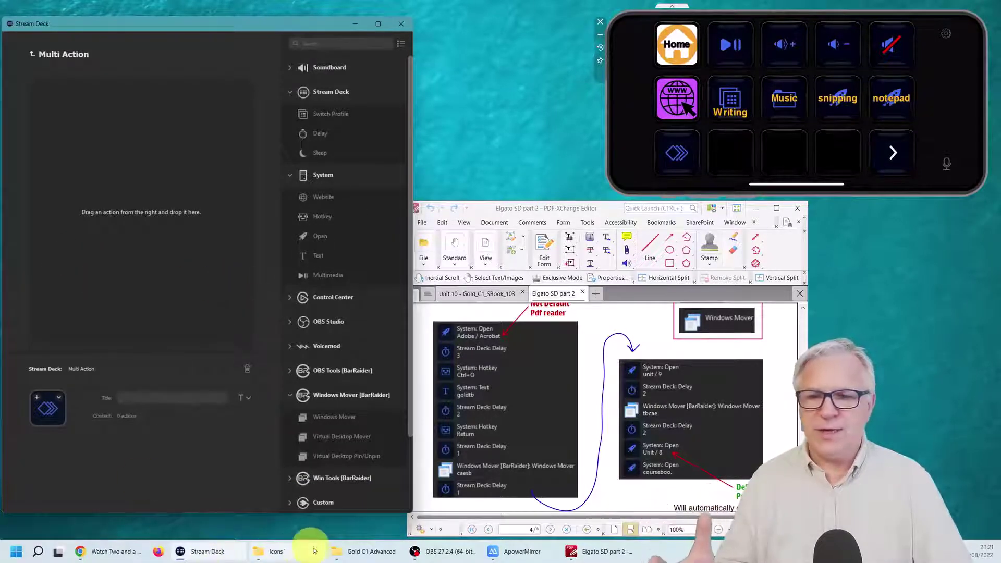
{"action": "left_click", "coordinate": [289, 556]}
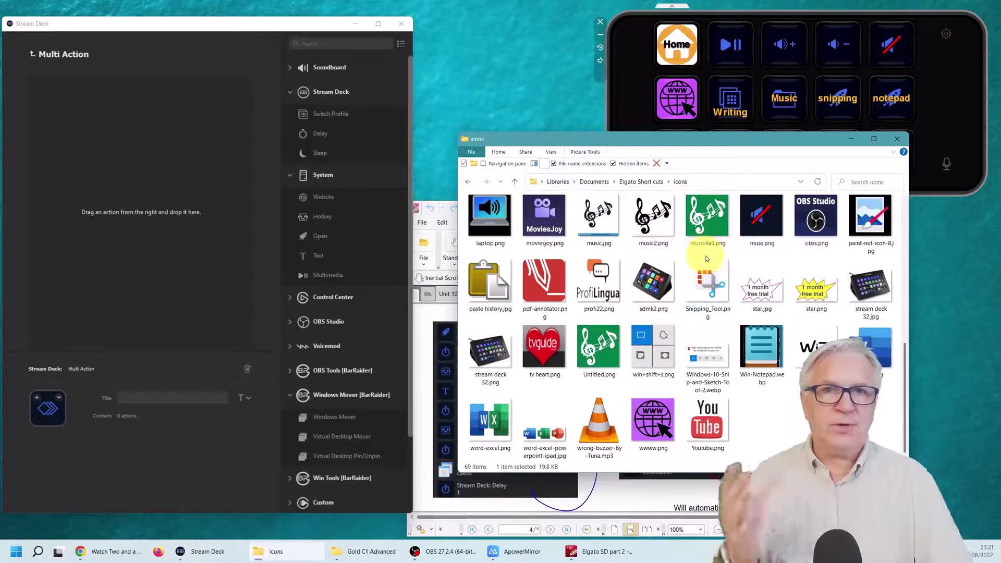
{"action": "scroll", "coordinate": [740, 313], "scroll_direction": "up", "scroll_amount": 6}
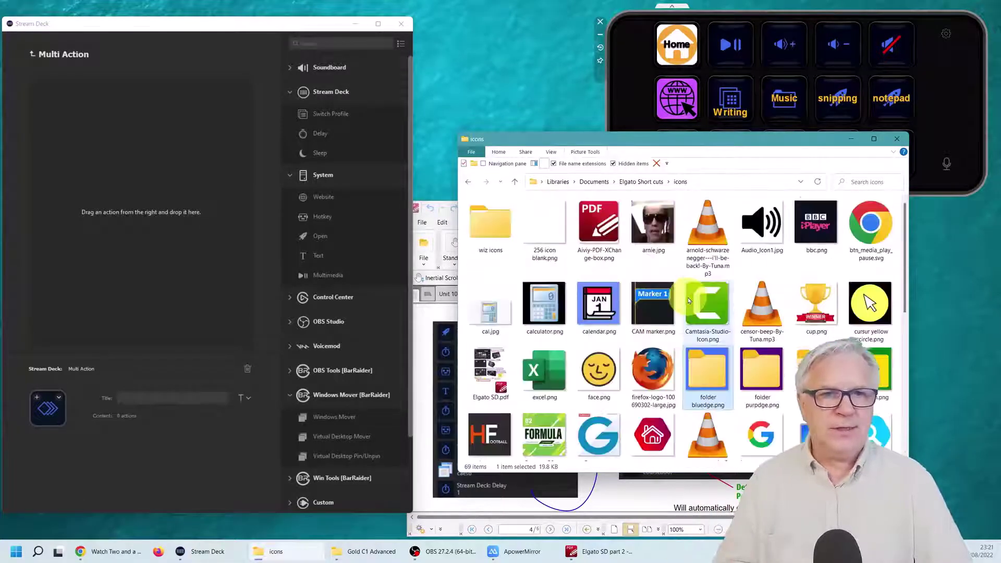
{"action": "left_click_drag", "start_coordinate": [716, 375], "coordinate": [44, 415]}
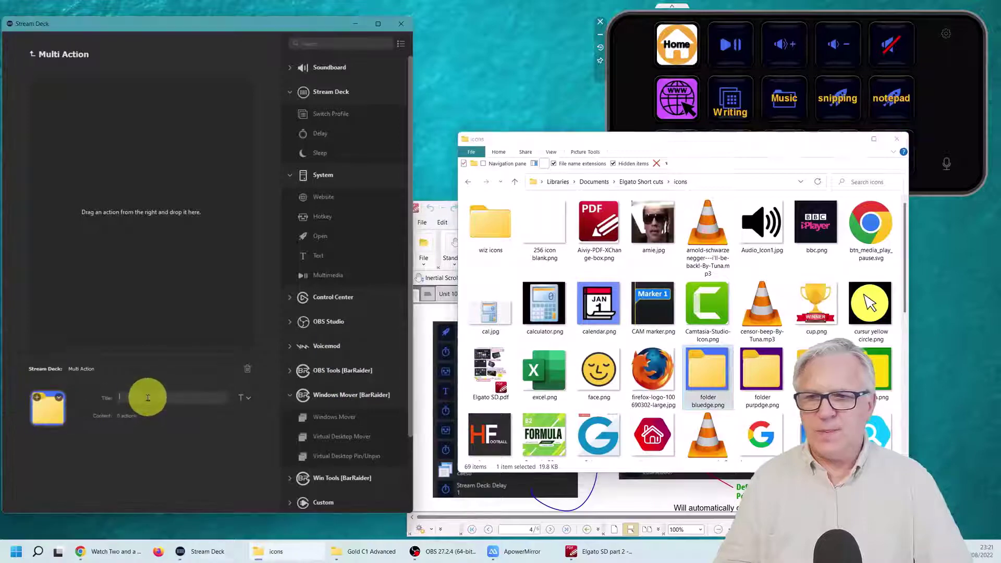
{"action": "left_click", "coordinate": [147, 397]}
{"action": "type", "text": "Monday Lesson"}
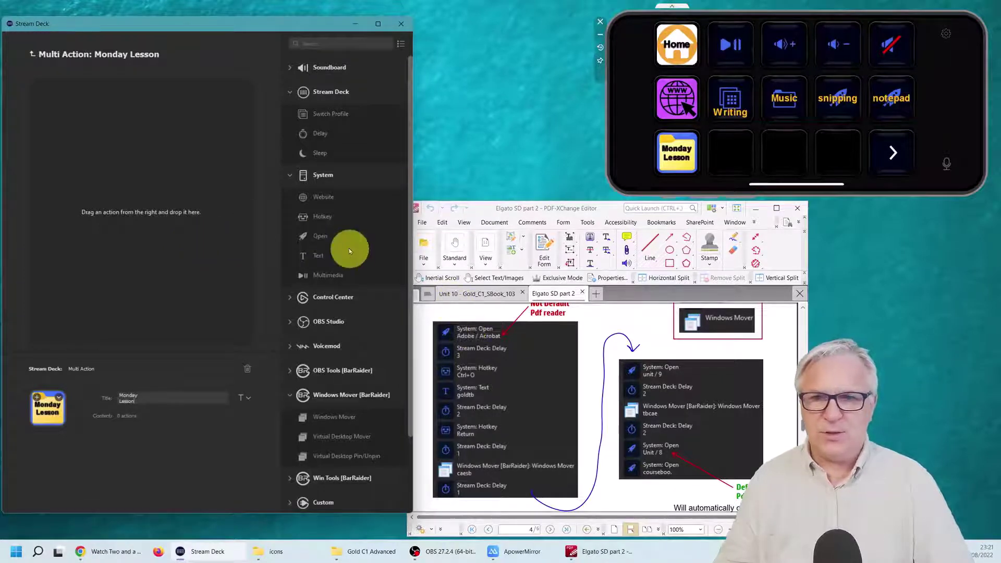
Add an Open action to the Monday Lesson multi action and set its app to Adobe Acrobat DC
{"action": "left_click_drag", "start_coordinate": [327, 237], "coordinate": [110, 138]}
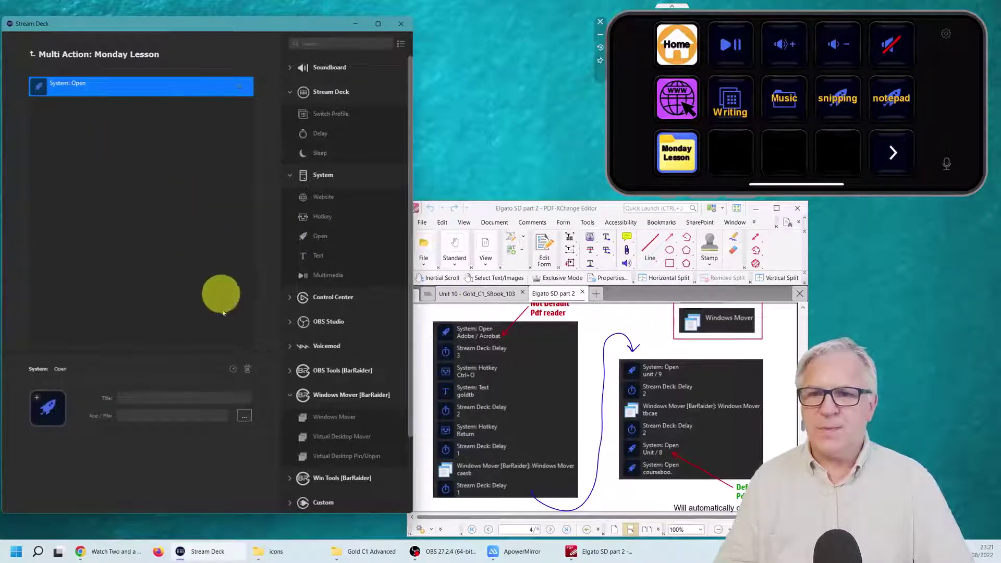
{"action": "left_click", "coordinate": [244, 417]}
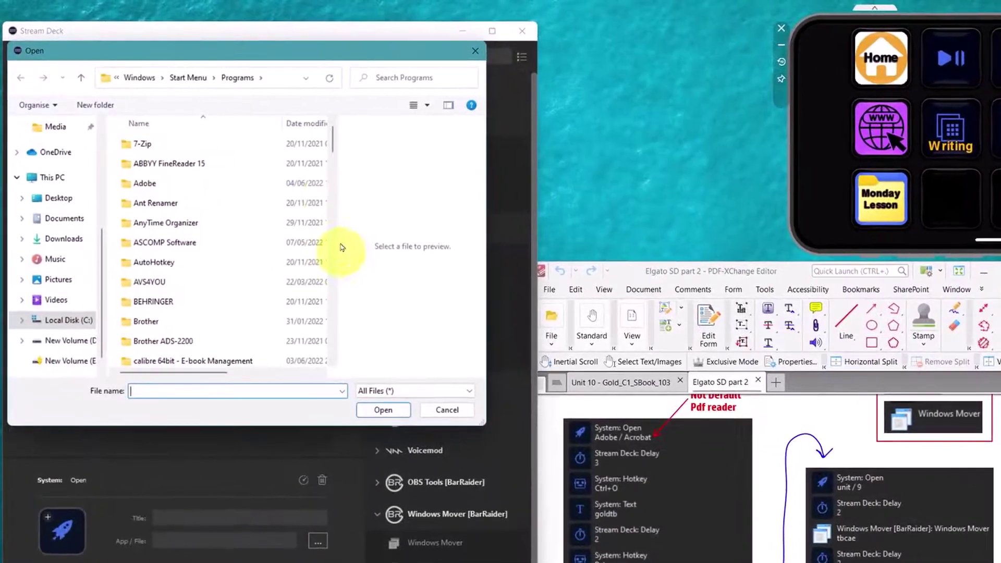
{"action": "left_click_drag", "start_coordinate": [332, 140], "coordinate": [328, 290]}
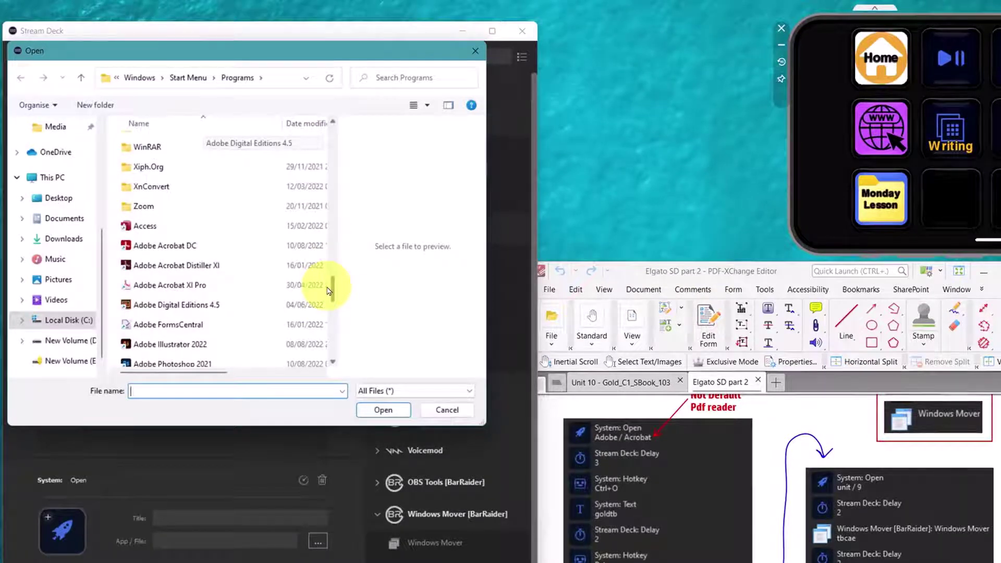
{"action": "left_click_drag", "start_coordinate": [328, 291], "coordinate": [330, 295]}
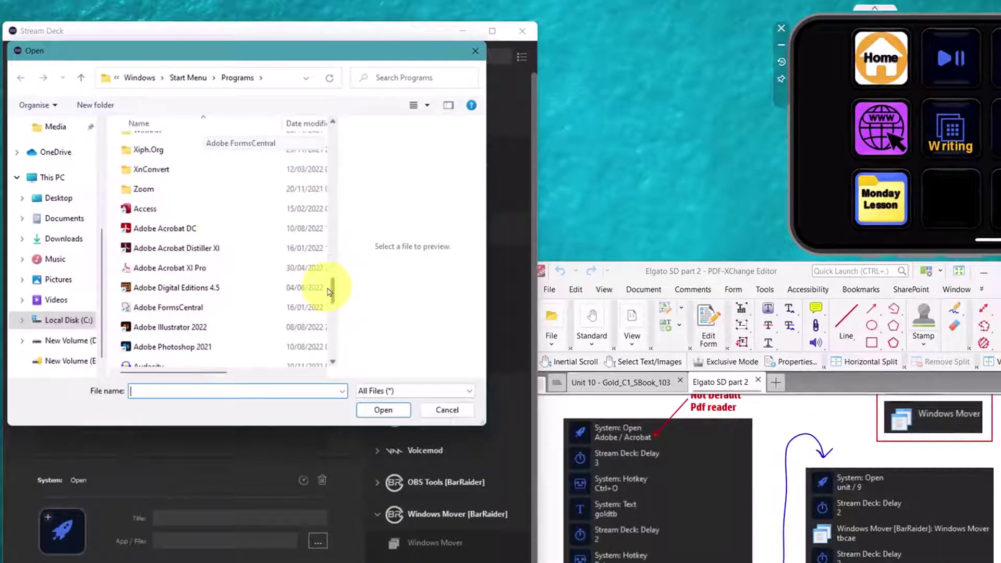
{"action": "left_click", "coordinate": [177, 231]}
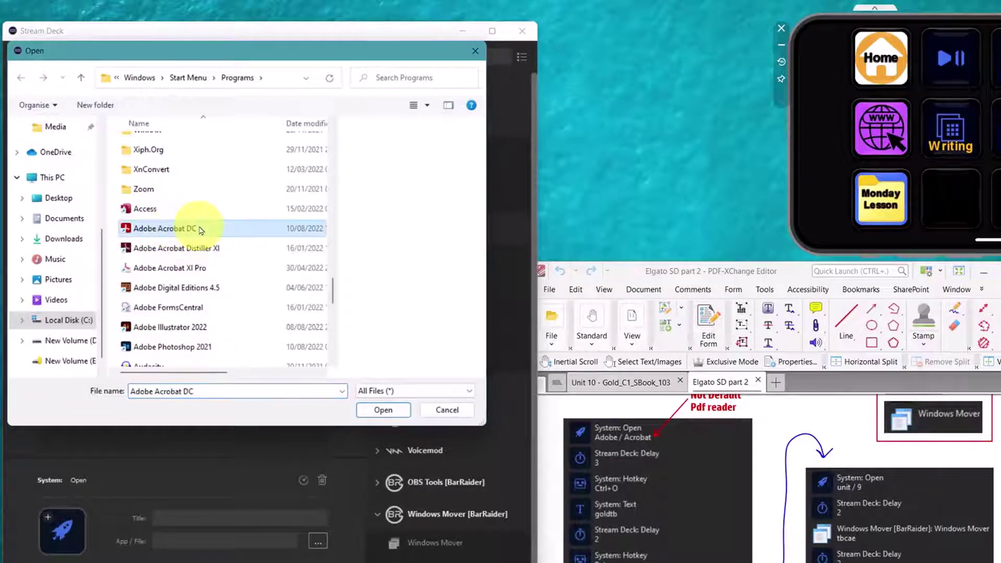
{"action": "left_click", "coordinate": [377, 411]}
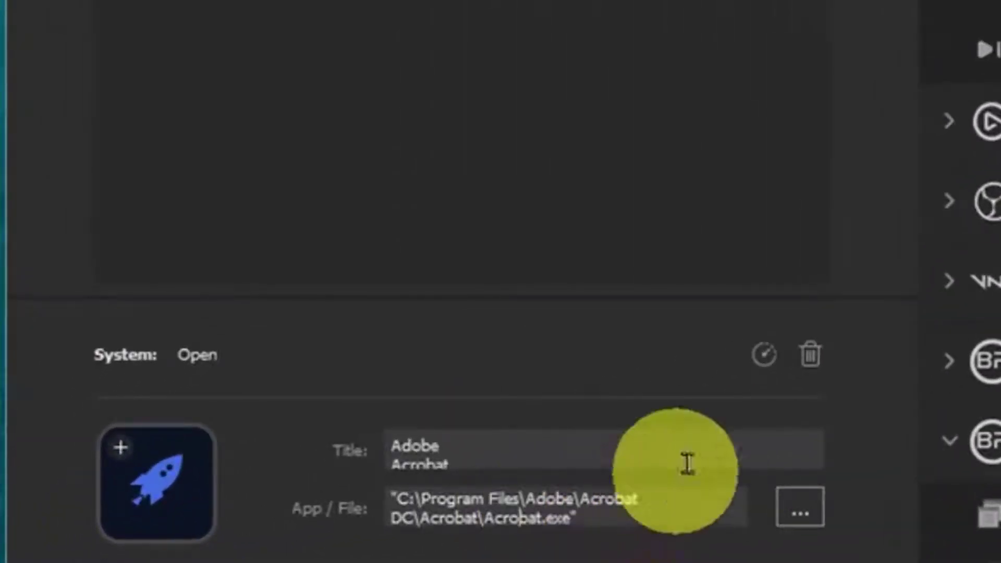
Clear the Open action's title and app path, and start browsing for a replacement from the root of Local Disk (C:)
{"action": "triple_click", "coordinate": [568, 516]}
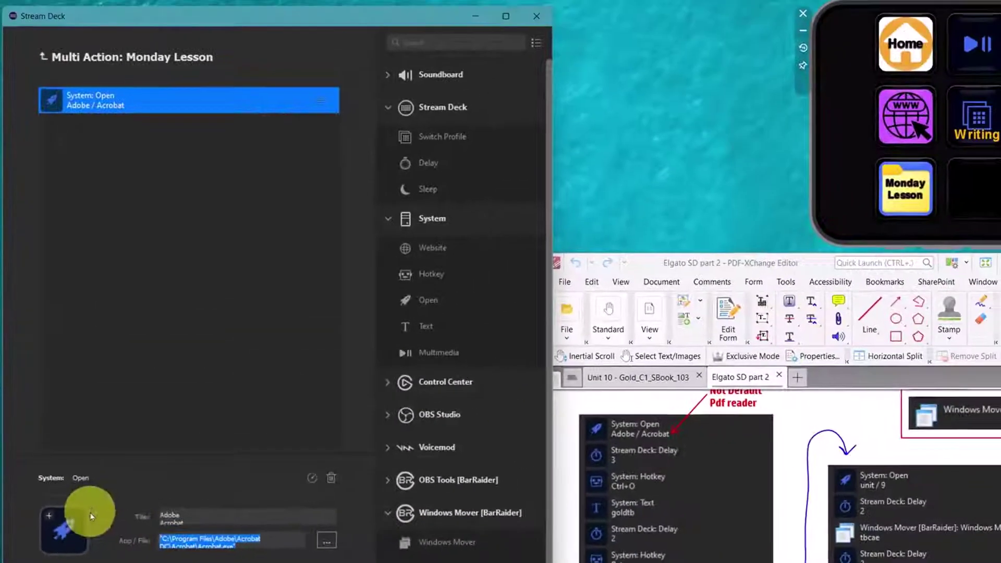
{"action": "key", "text": "BackSpace"}
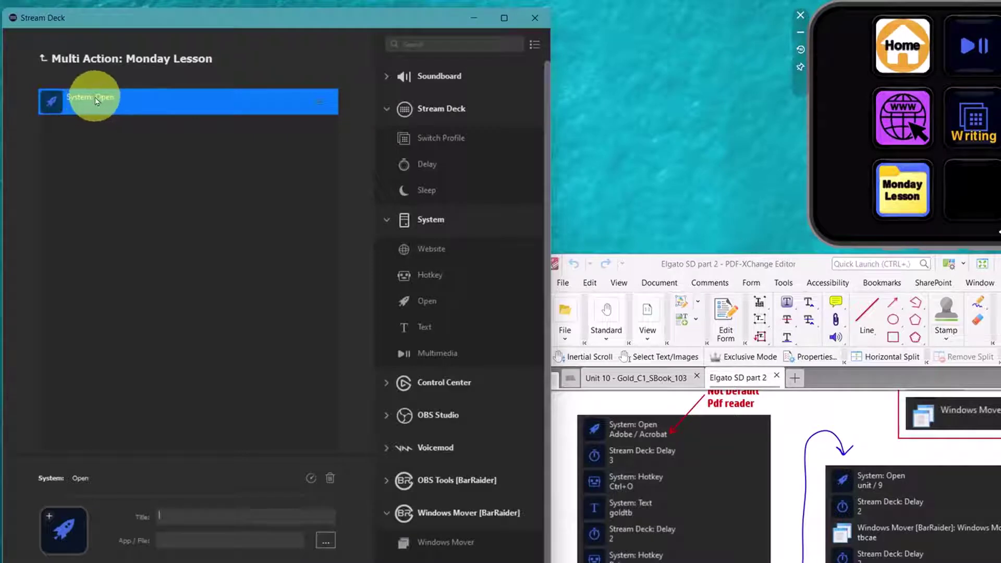
{"action": "left_click", "coordinate": [325, 541]}
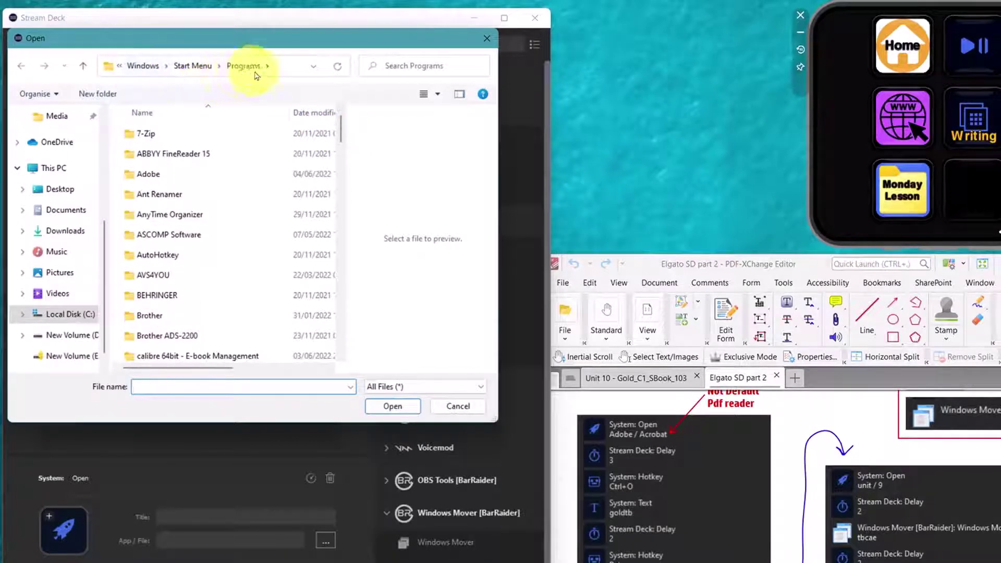
{"action": "left_click", "coordinate": [145, 72]}
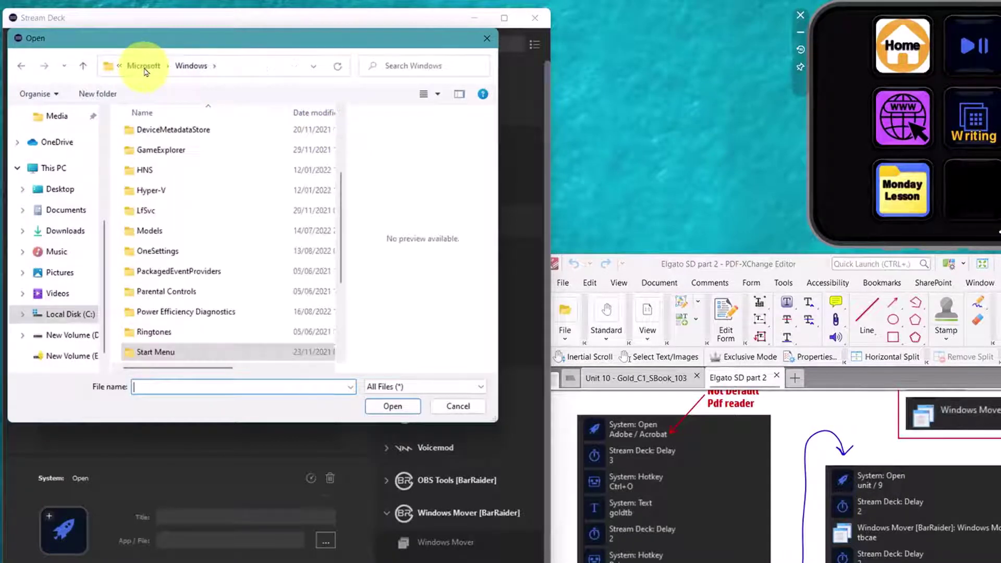
{"action": "left_click", "coordinate": [144, 71]}
{"action": "left_click", "coordinate": [146, 71]}
{"action": "left_click", "coordinate": [156, 67]}
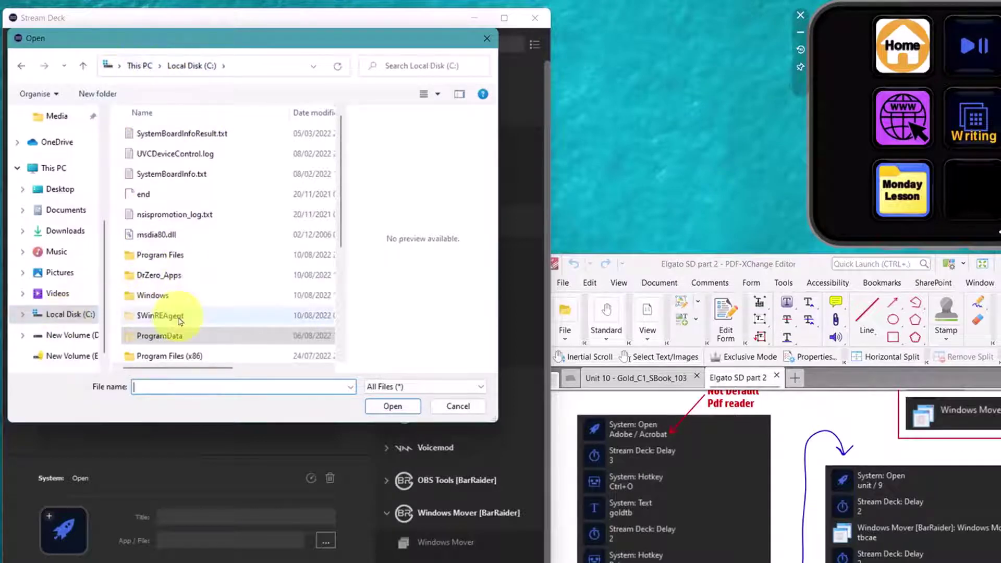
Set the Open action's app to Acrobat.exe from Program Files (x86)\Adobe\Acrobat 11.0\Acrobat
{"action": "double_click", "coordinate": [191, 359]}
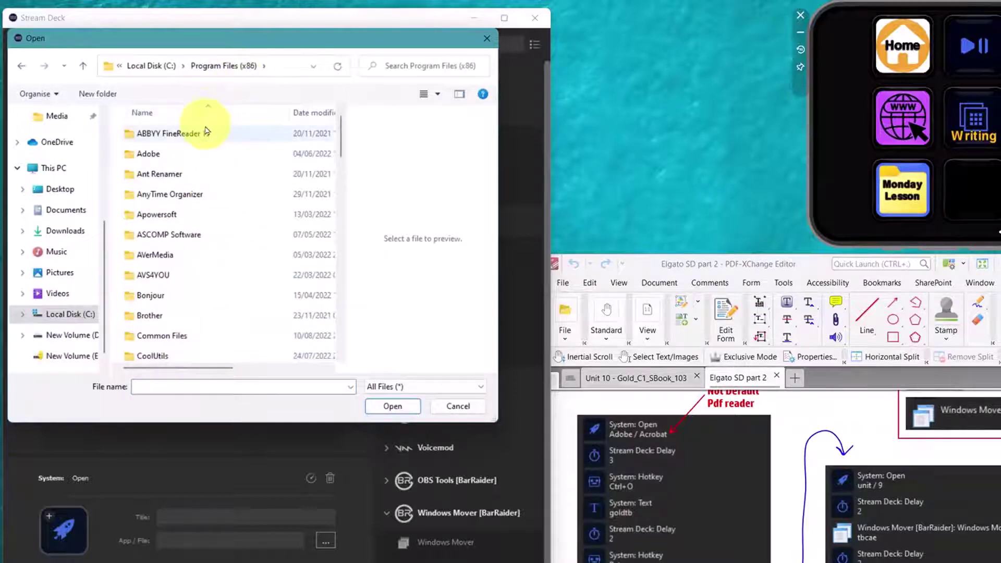
{"action": "double_click", "coordinate": [161, 156]}
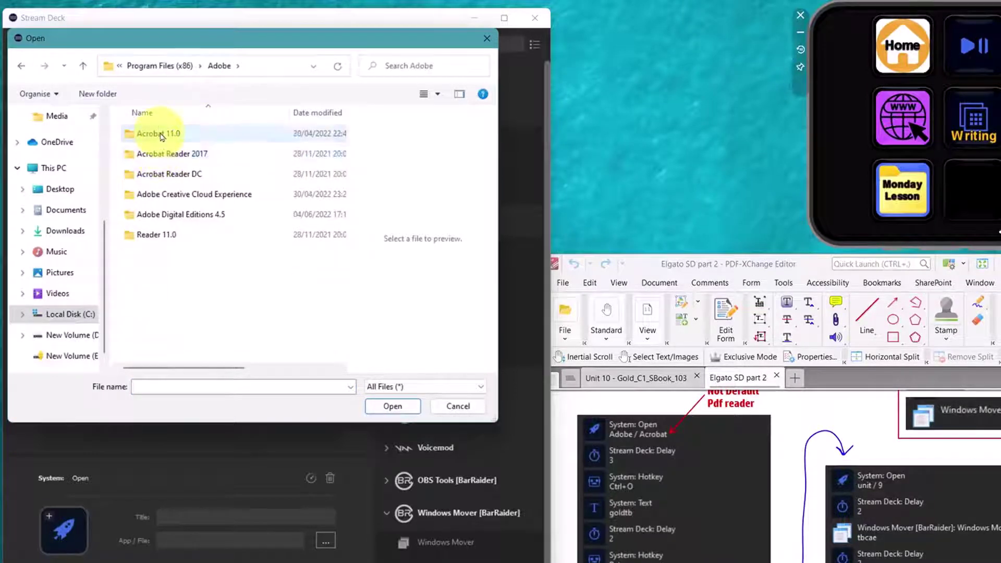
{"action": "double_click", "coordinate": [156, 134]}
{"action": "double_click", "coordinate": [156, 134]}
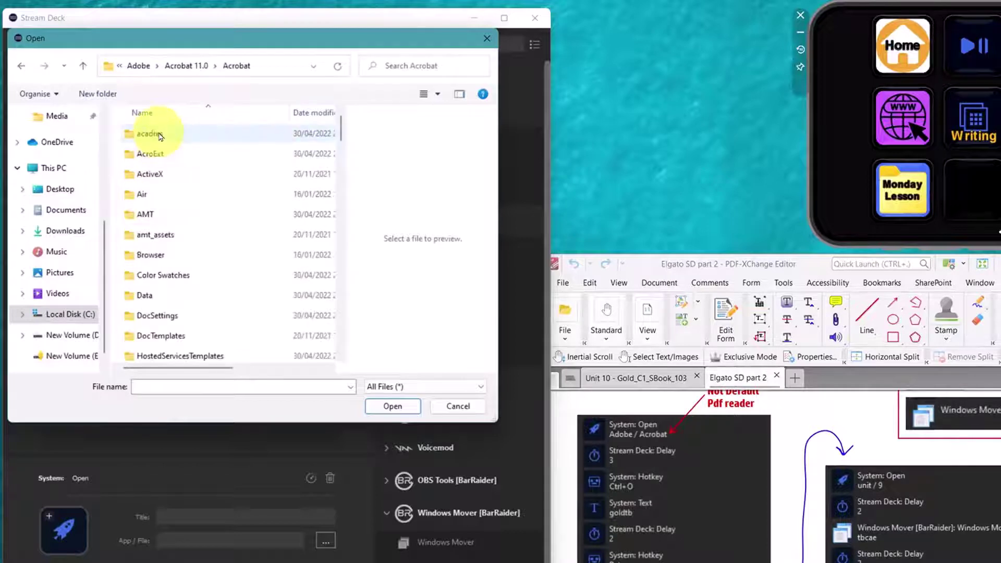
{"action": "scroll", "coordinate": [170, 234], "scroll_direction": "down", "scroll_amount": 10}
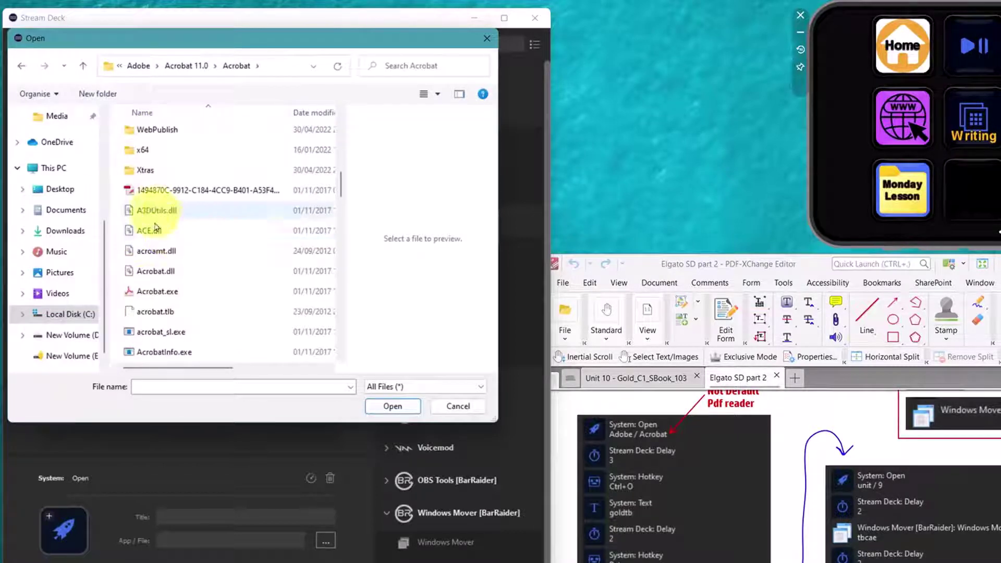
{"action": "left_click", "coordinate": [149, 291]}
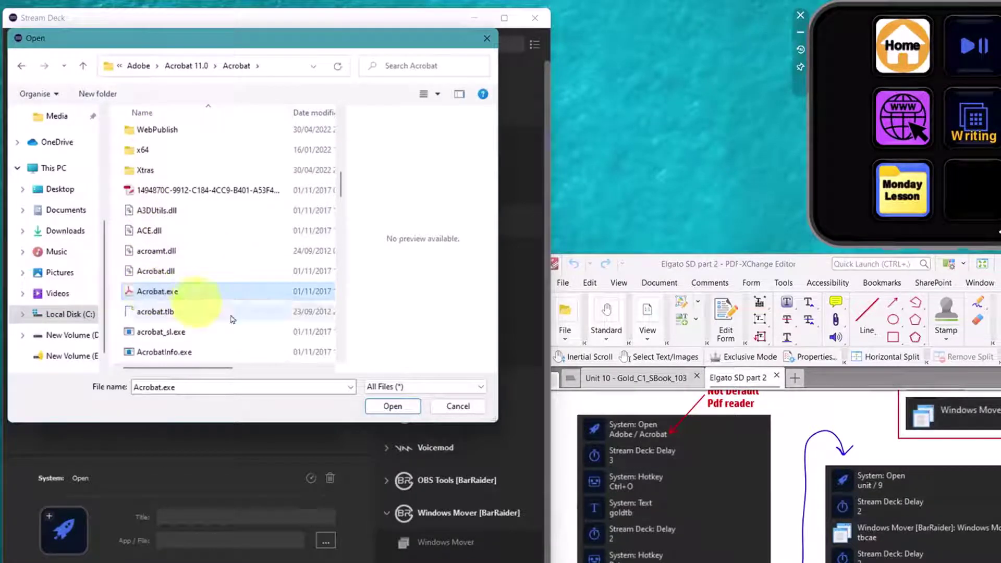
{"action": "left_click", "coordinate": [394, 406]}
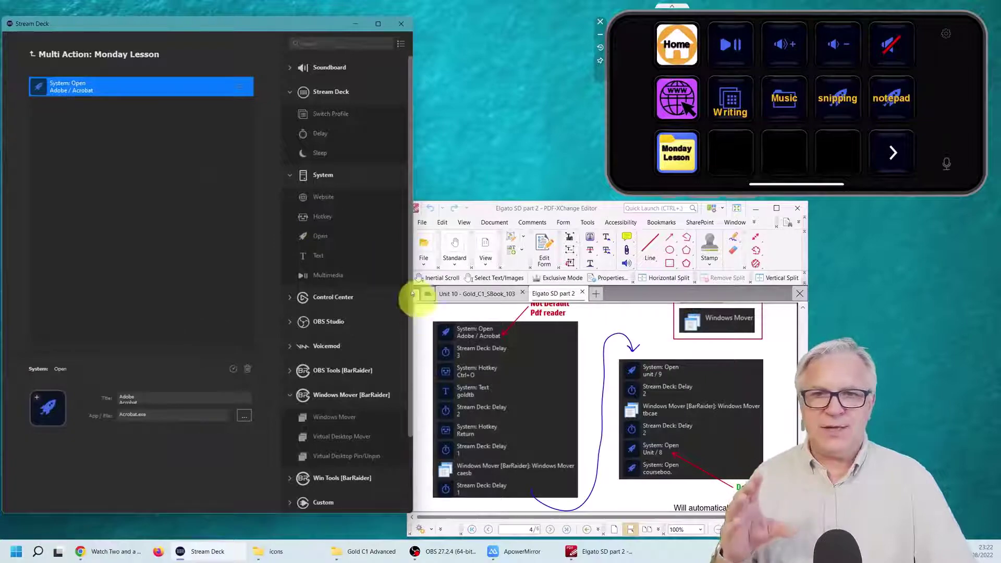
Add a Delay action after the Adobe Acrobat Open action and title it 3
{"action": "left_click_drag", "start_coordinate": [320, 133], "coordinate": [207, 166]}
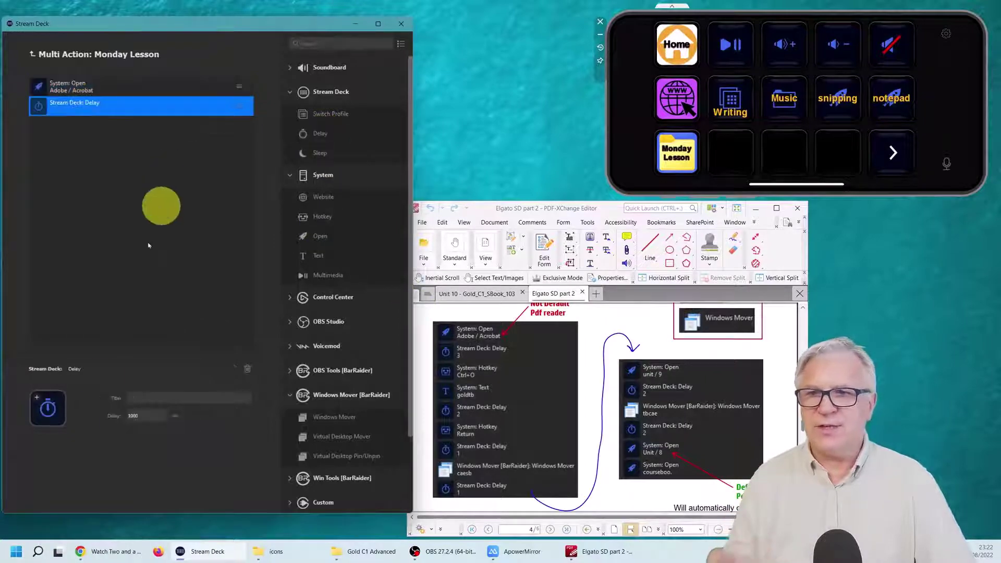
{"action": "type", "text": "3"}
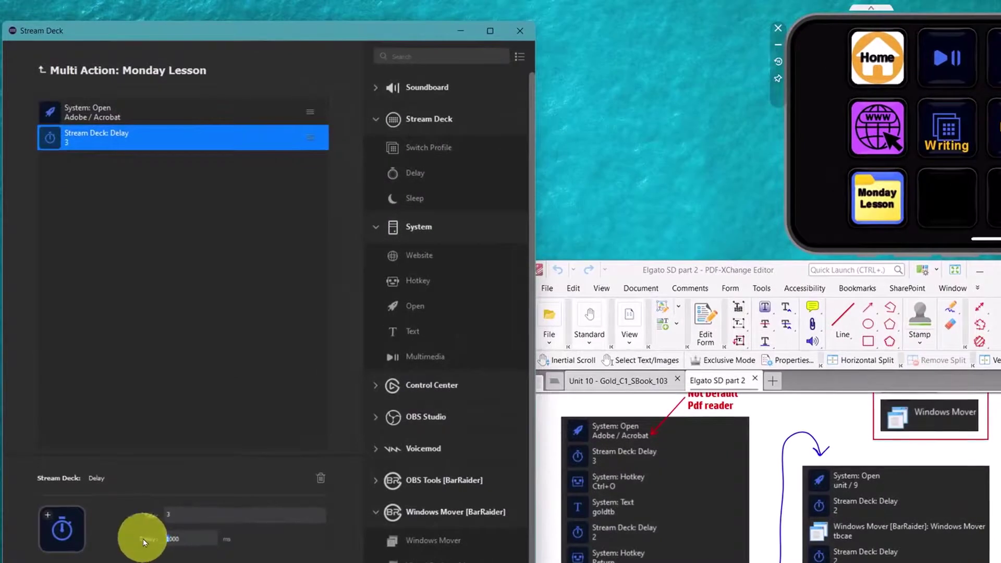
{"action": "left_click", "coordinate": [179, 330]}
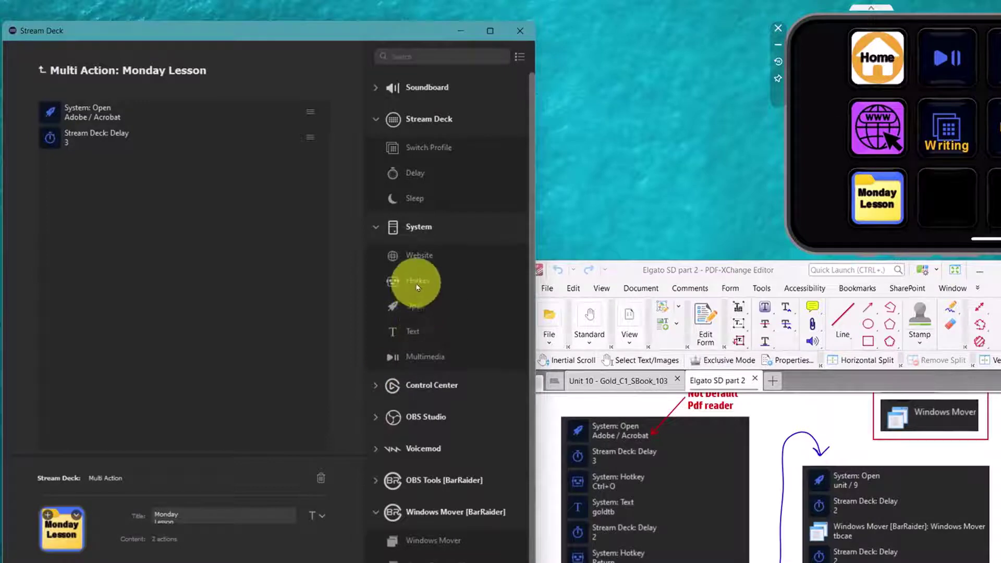
Add a Hotkey action after the delay and assign it the Ctrl+O combination
{"action": "left_click_drag", "start_coordinate": [418, 279], "coordinate": [211, 255]}
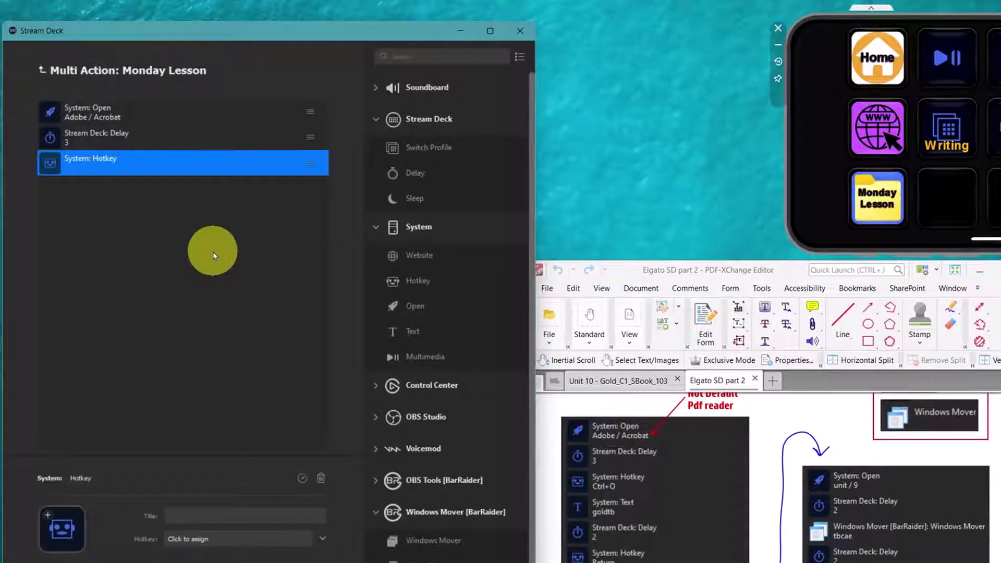
{"action": "left_click", "coordinate": [214, 539]}
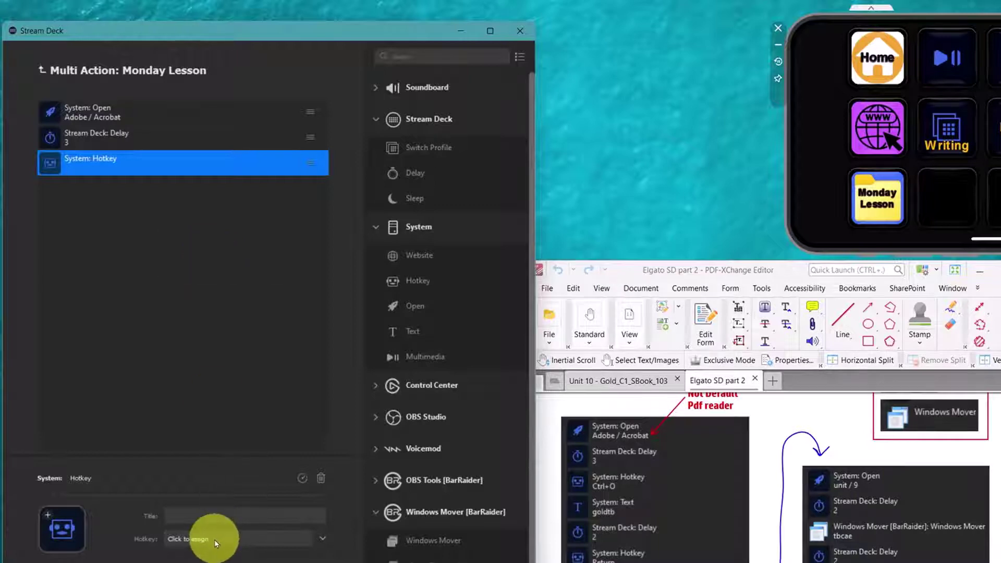
{"action": "key", "text": "ctrl+o"}
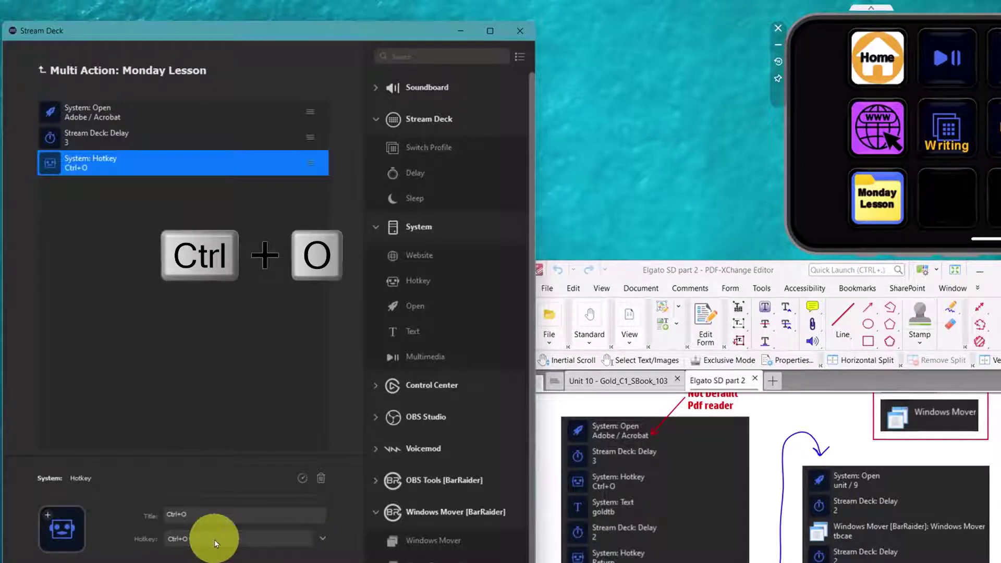
{"action": "left_click", "coordinate": [191, 271]}
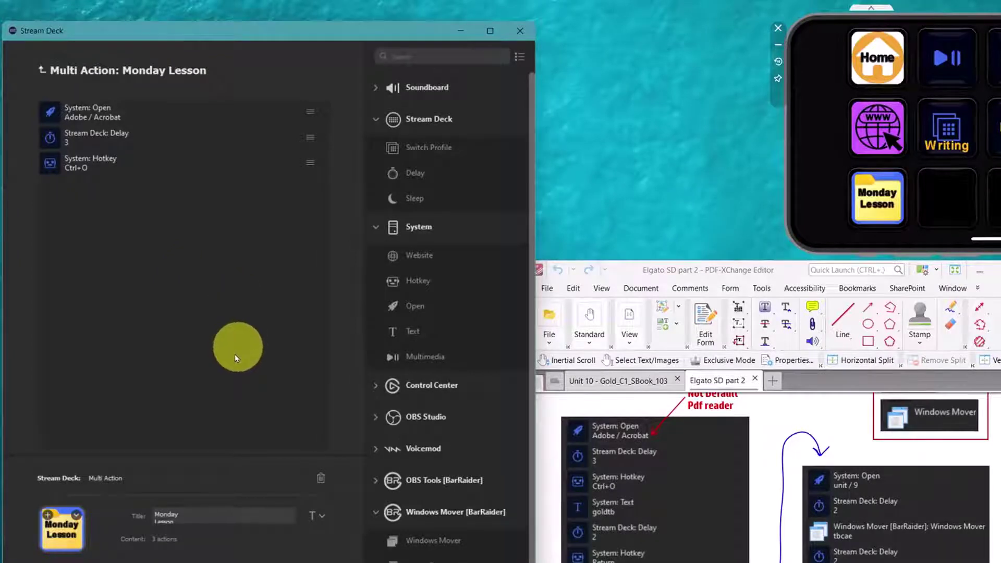
Open the 0. Profi-Lingua folder and browse to 2b. Mon.Wed 19.30 CAE Standard Course\Gold C1 Advanced
{"action": "key", "text": "super"}
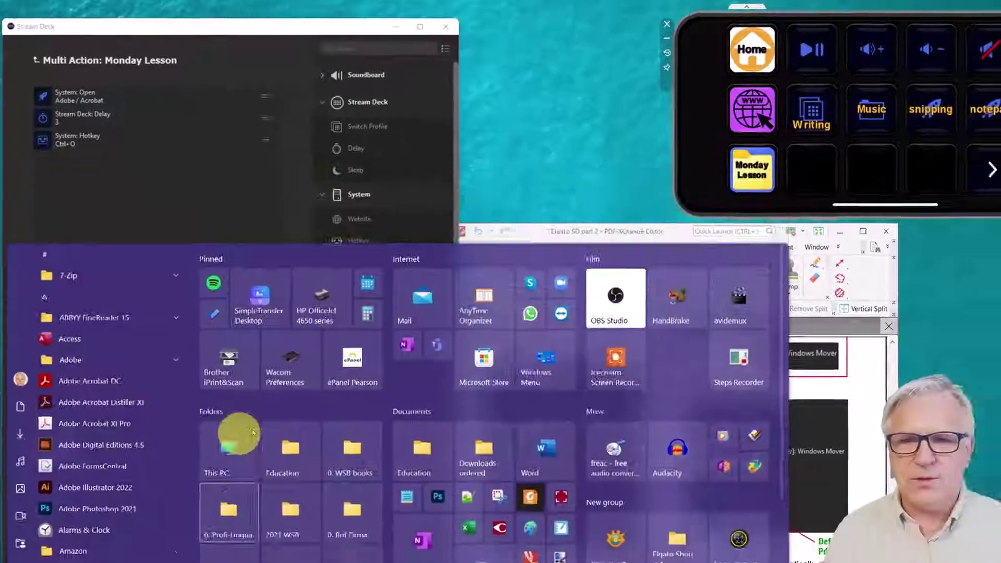
{"action": "left_click", "coordinate": [229, 513]}
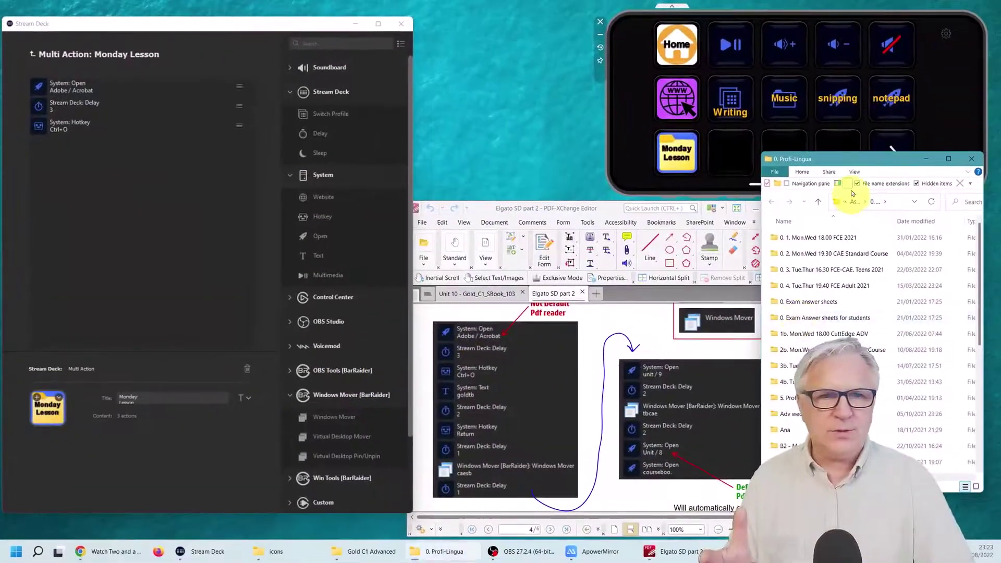
{"action": "left_click_drag", "start_coordinate": [950, 169], "coordinate": [574, 151]}
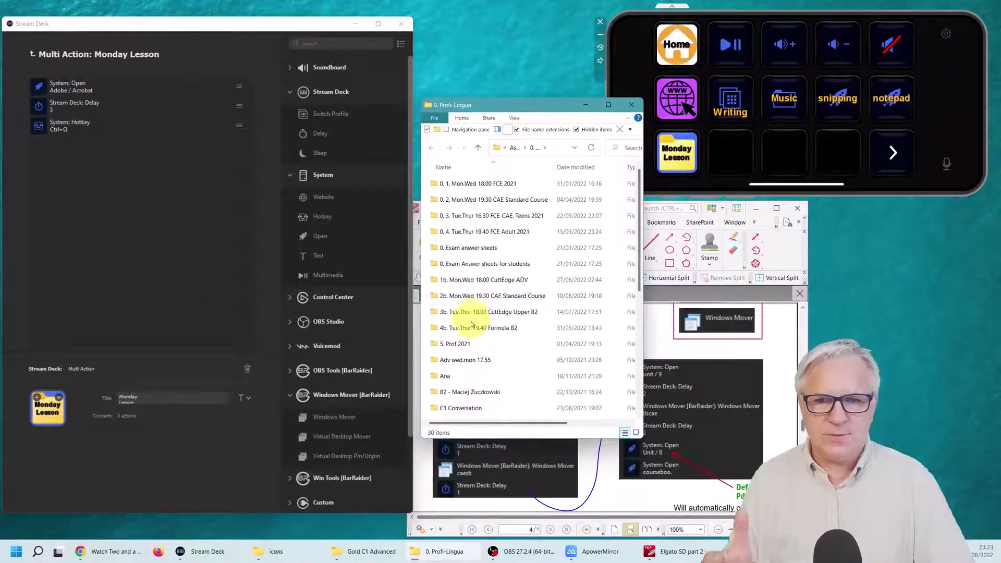
{"action": "double_click", "coordinate": [472, 297]}
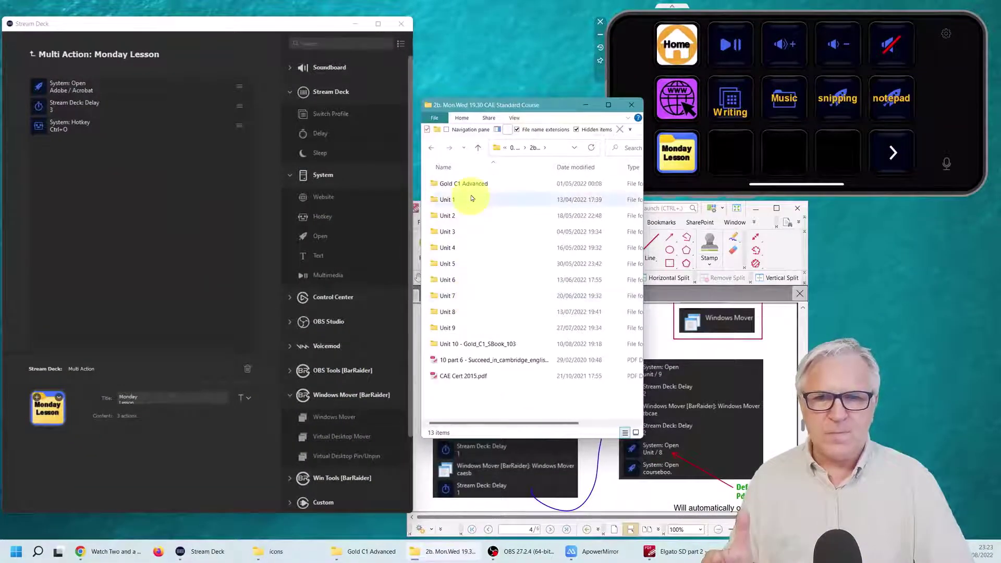
{"action": "double_click", "coordinate": [462, 183]}
Copy the full file path of Gold_C1_TB.pdf
{"action": "left_click", "coordinate": [474, 360]}
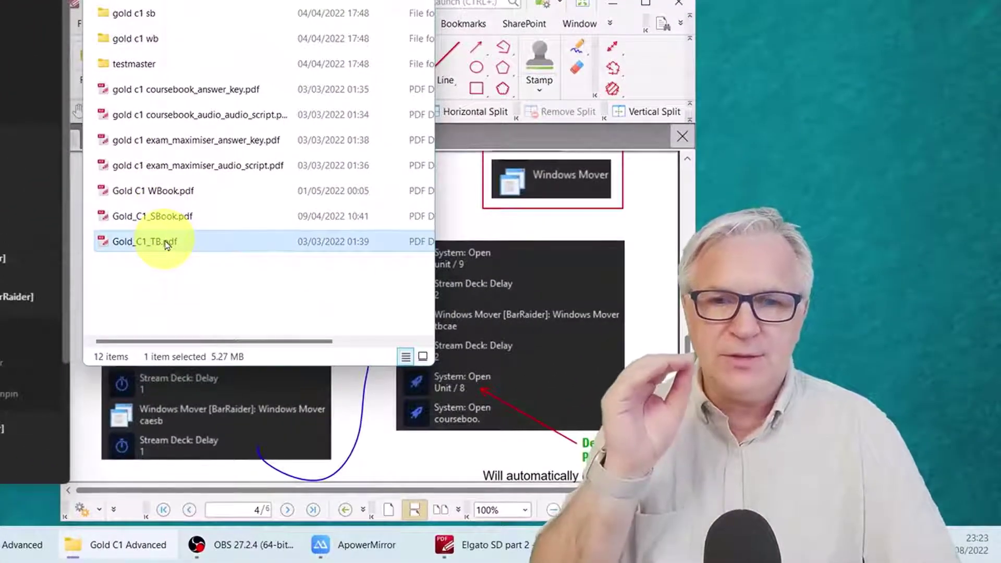
{"action": "right_click", "coordinate": [167, 245]}
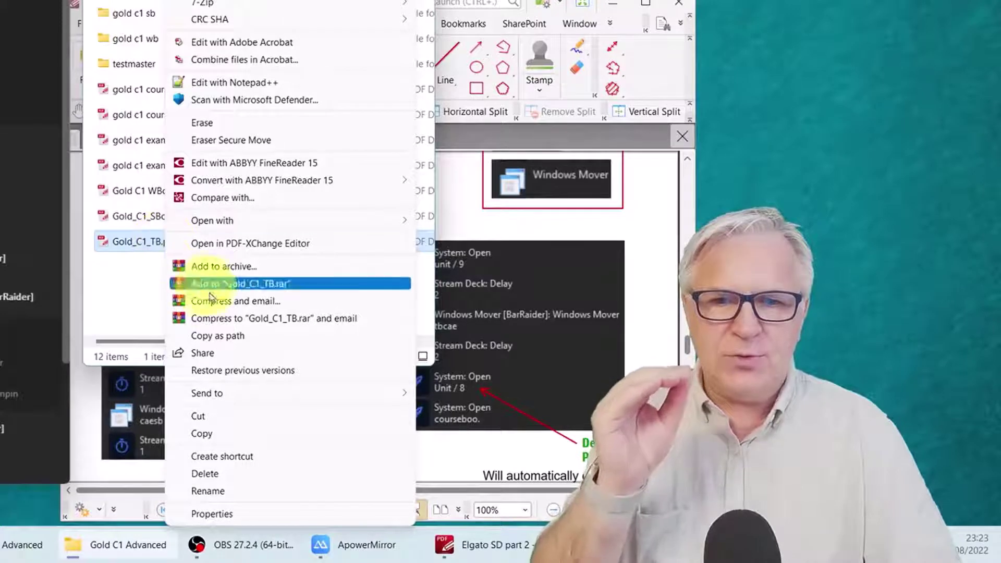
{"action": "left_click", "coordinate": [270, 338]}
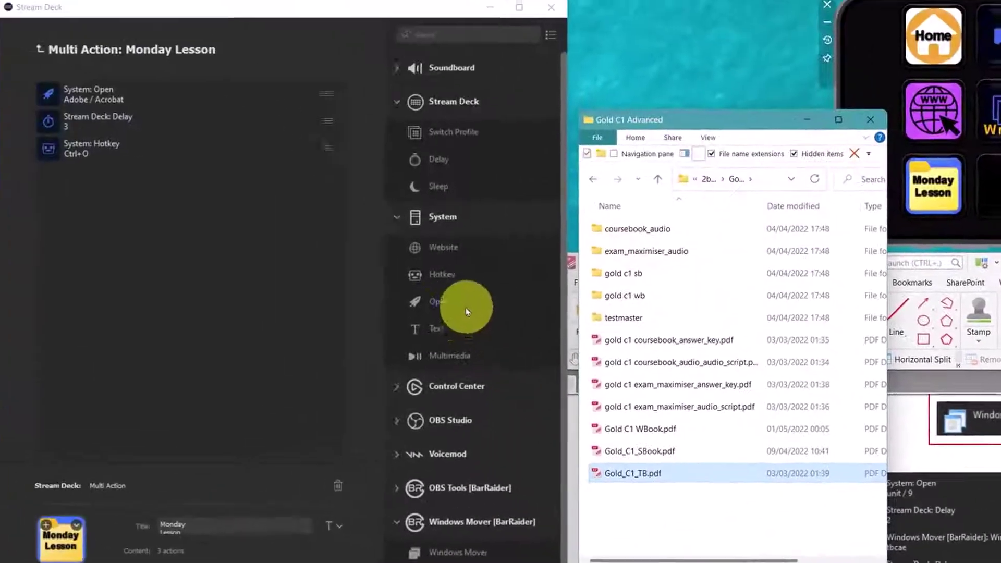
Add a Text action titled tb after the Ctrl+O hotkey, paste the Gold_C1_TB.pdf path as its text, and minimise the folder window
{"action": "left_click_drag", "start_coordinate": [451, 339], "coordinate": [176, 261]}
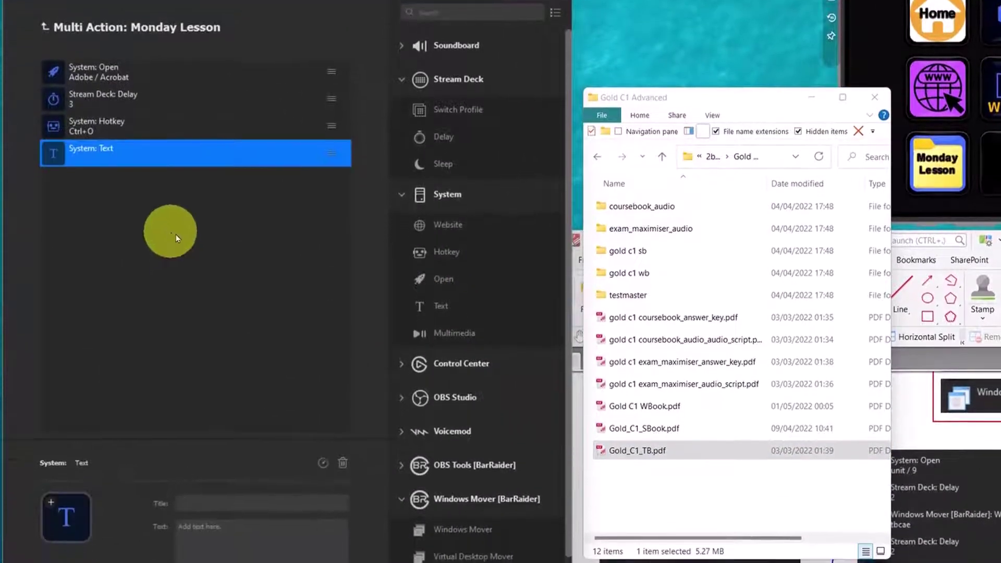
{"action": "left_click", "coordinate": [233, 507]}
{"action": "key", "text": "ctrl+v"}
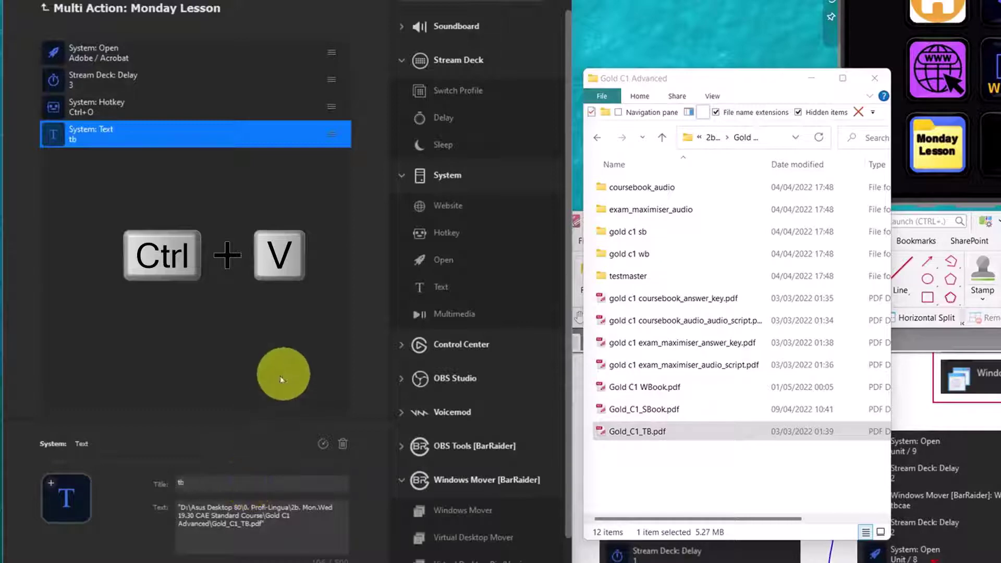
{"action": "left_click", "coordinate": [814, 81]}
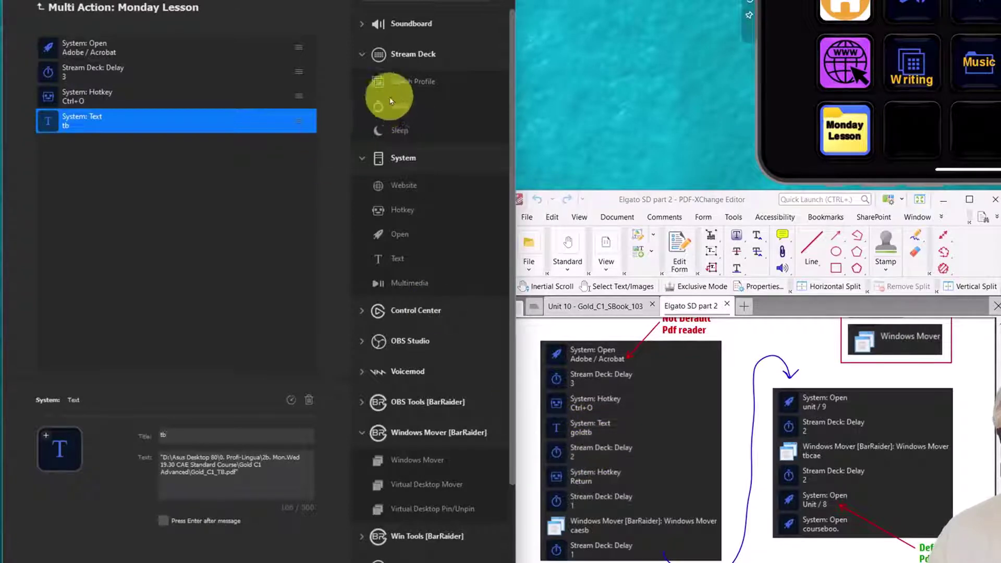
Add a 2000 ms Delay titled 2 after the tb text, followed by a Hotkey action assigned to Return
{"action": "left_click_drag", "start_coordinate": [398, 105], "coordinate": [216, 157]}
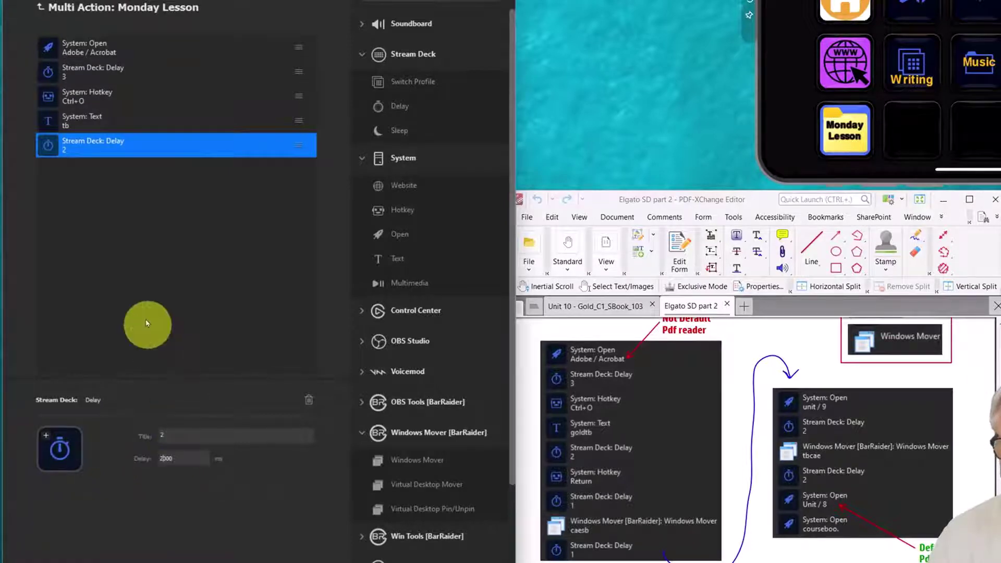
{"action": "left_click", "coordinate": [134, 220]}
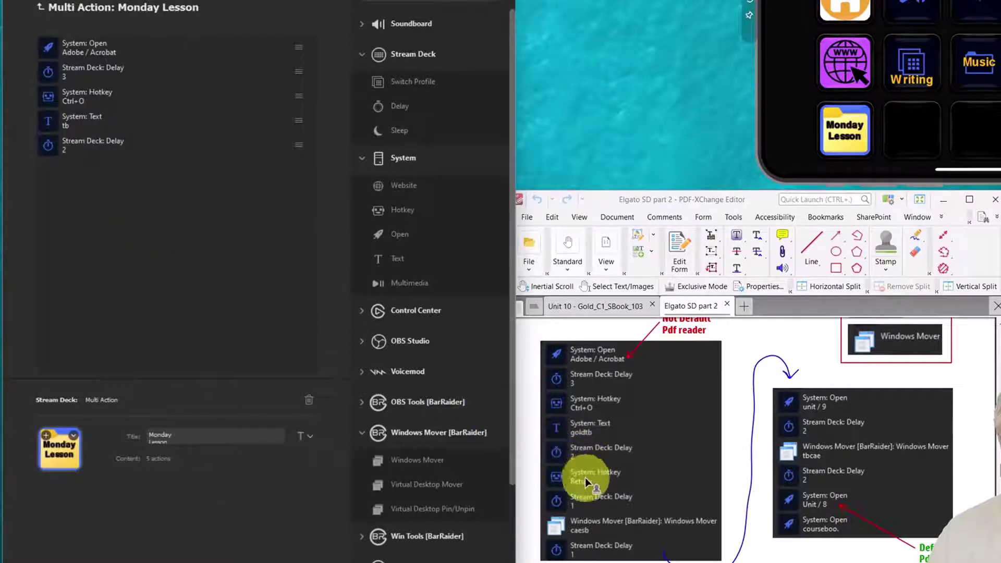
{"action": "left_click_drag", "start_coordinate": [401, 211], "coordinate": [173, 208]}
{"action": "left_click", "coordinate": [217, 459]}
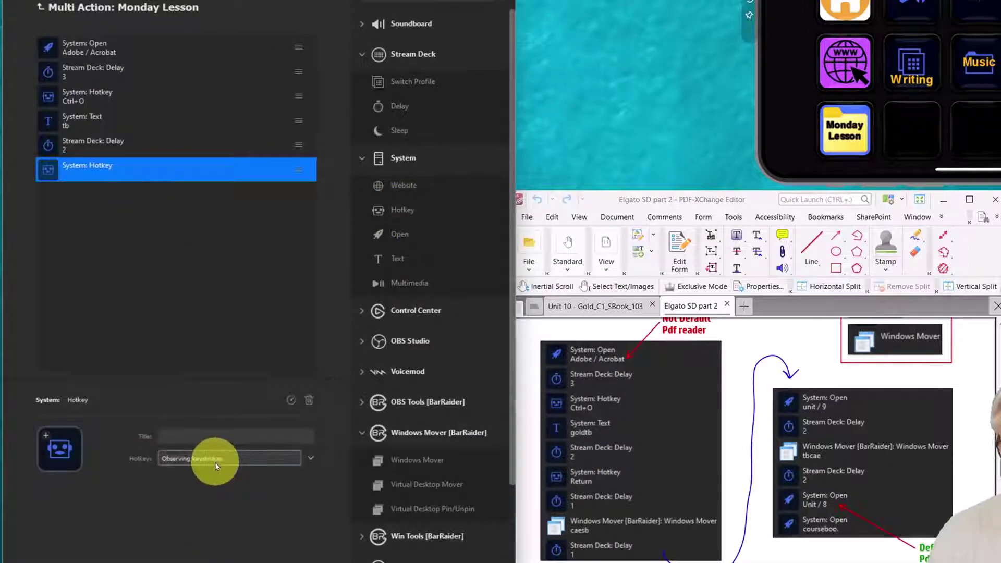
{"action": "left_click", "coordinate": [151, 286]}
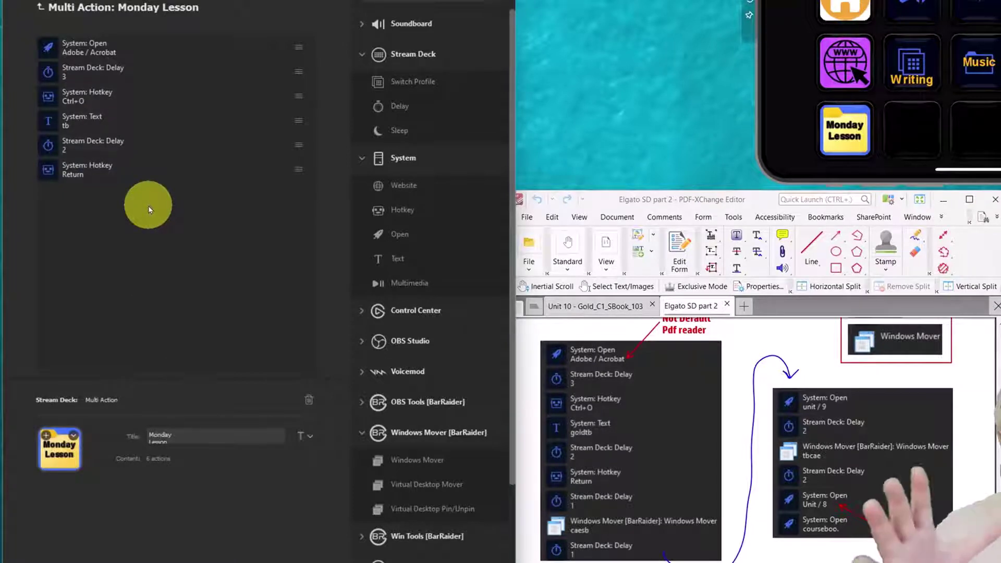
Return to the Home key layout, test the Monday Lesson action, and close the Gold_C1_TB.pdf window it opens in Acrobat
{"action": "left_click", "coordinate": [42, 8]}
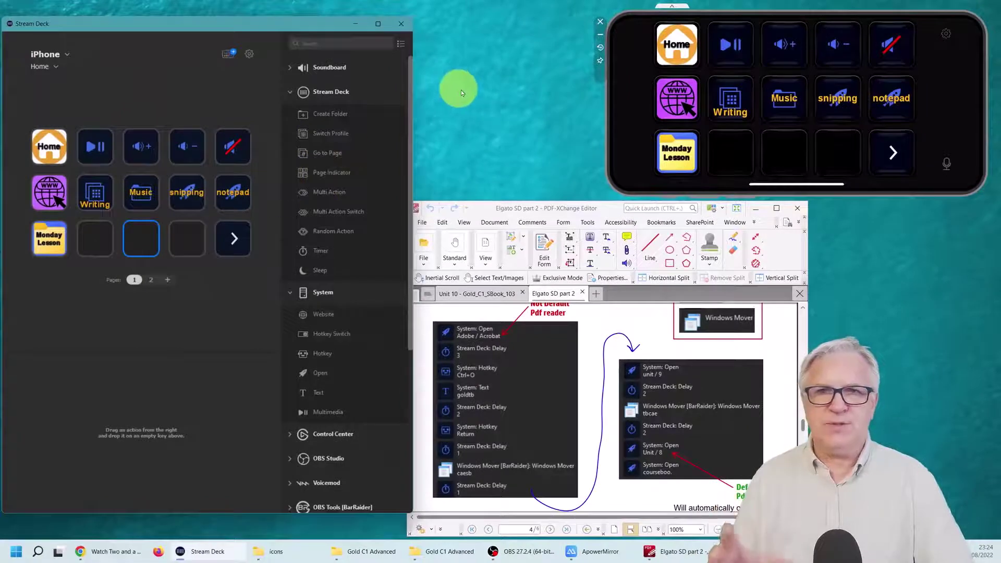
{"action": "left_click", "coordinate": [466, 97]}
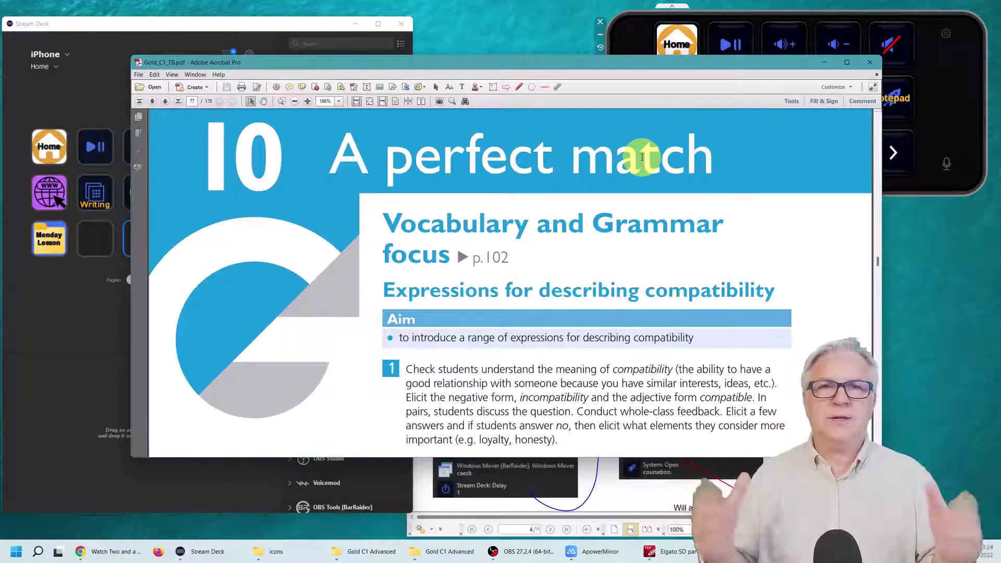
{"action": "left_click", "coordinate": [869, 64]}
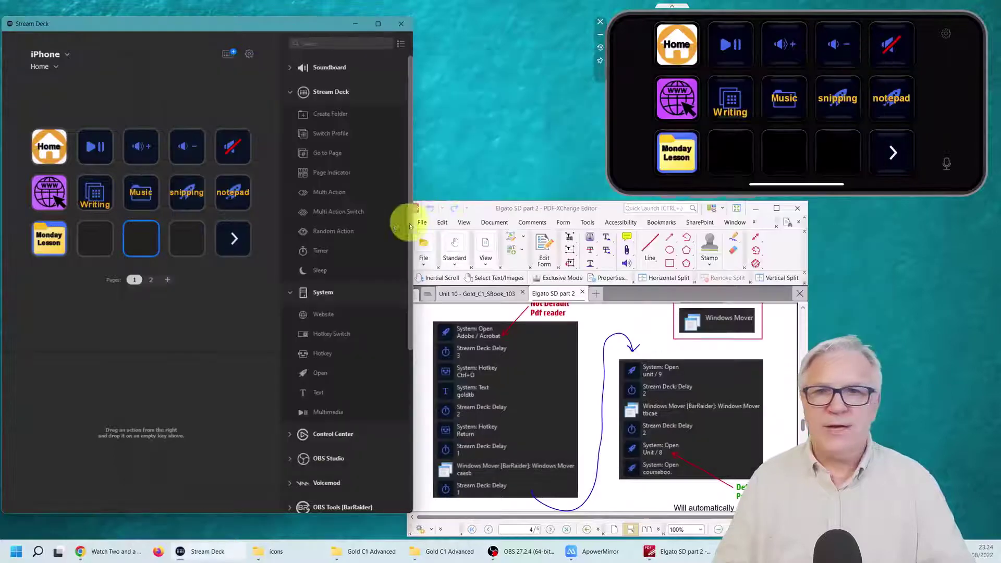
Reopen the Monday Lesson multi action and add a Delay titled 1 after the Return hotkey
{"action": "left_click", "coordinate": [49, 238]}
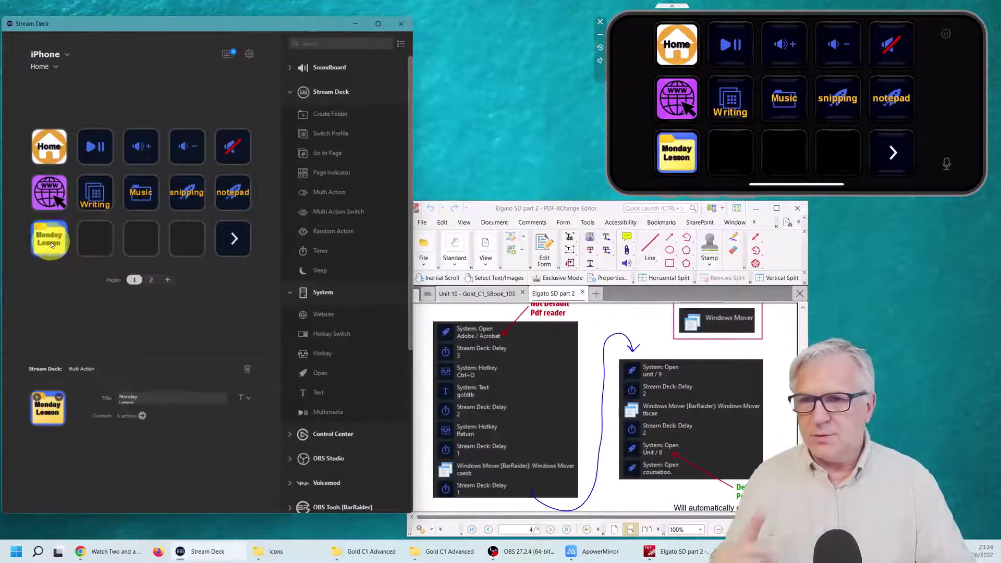
{"action": "left_click", "coordinate": [142, 417]}
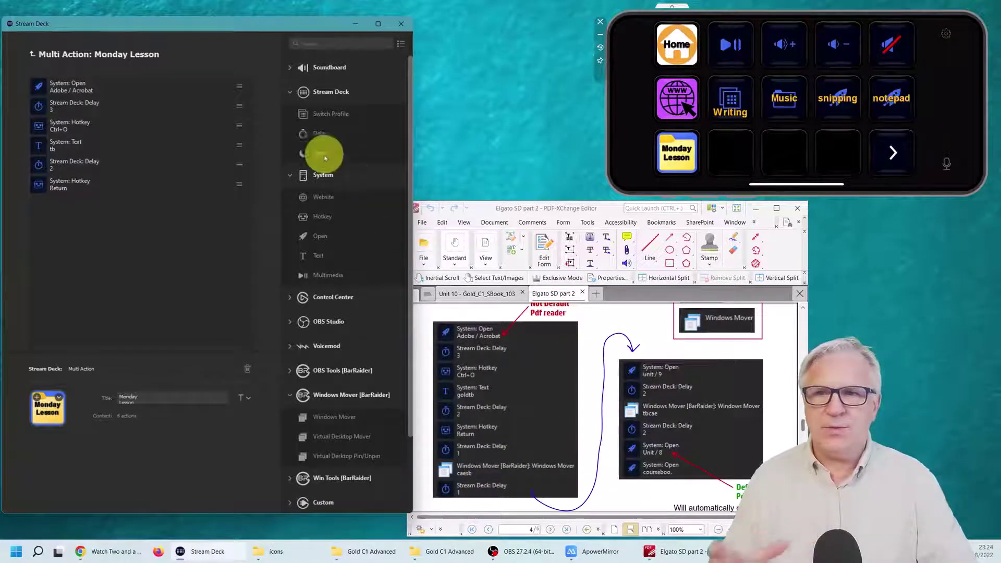
{"action": "left_click_drag", "start_coordinate": [317, 133], "coordinate": [152, 256]}
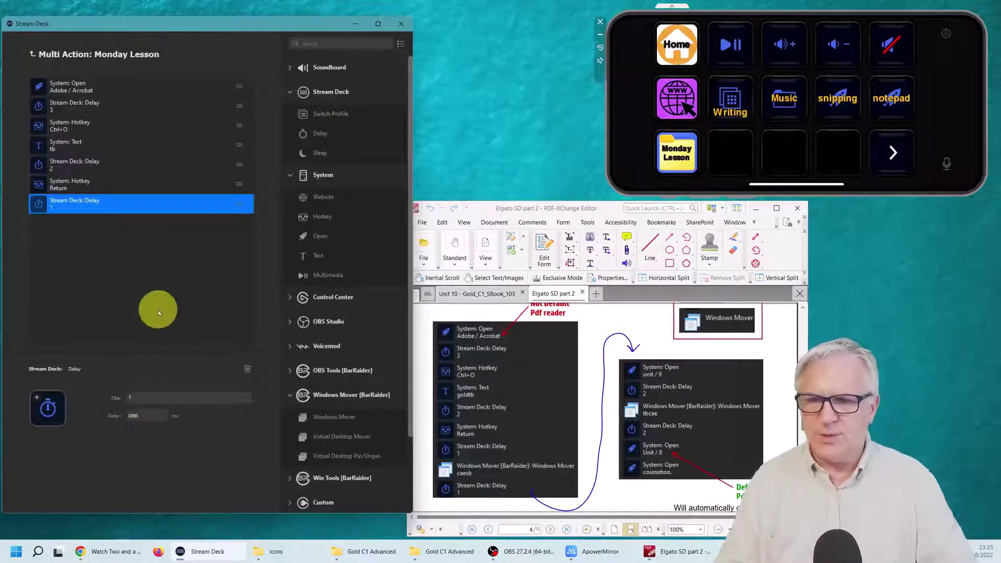
{"action": "left_click", "coordinate": [160, 281]}
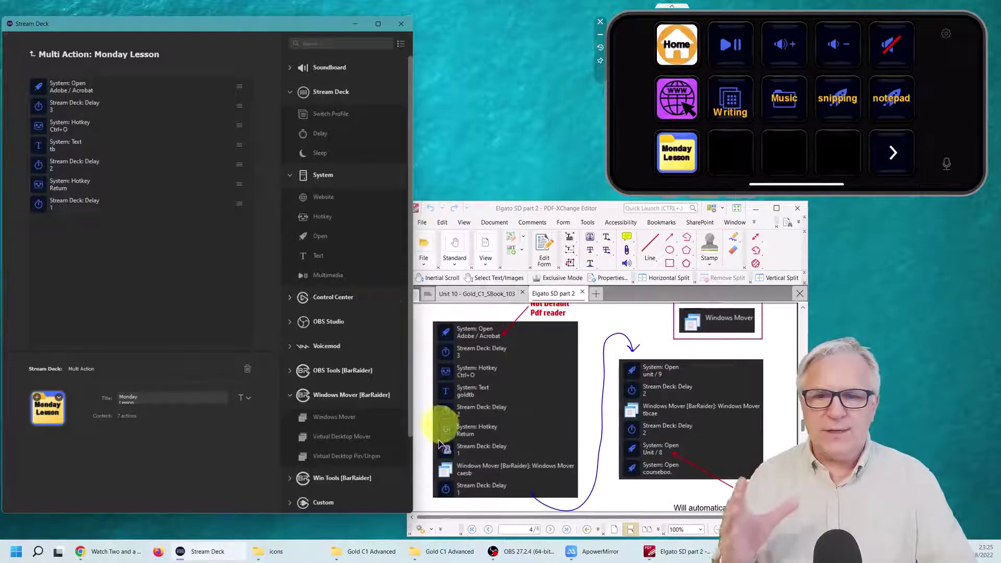
Browse to the Unit 10 - Gold_C1_SBook_103 folder in the course folder and select Unit 10 - Gold_C1_SBook_103.pdf
{"action": "left_click", "coordinate": [436, 556]}
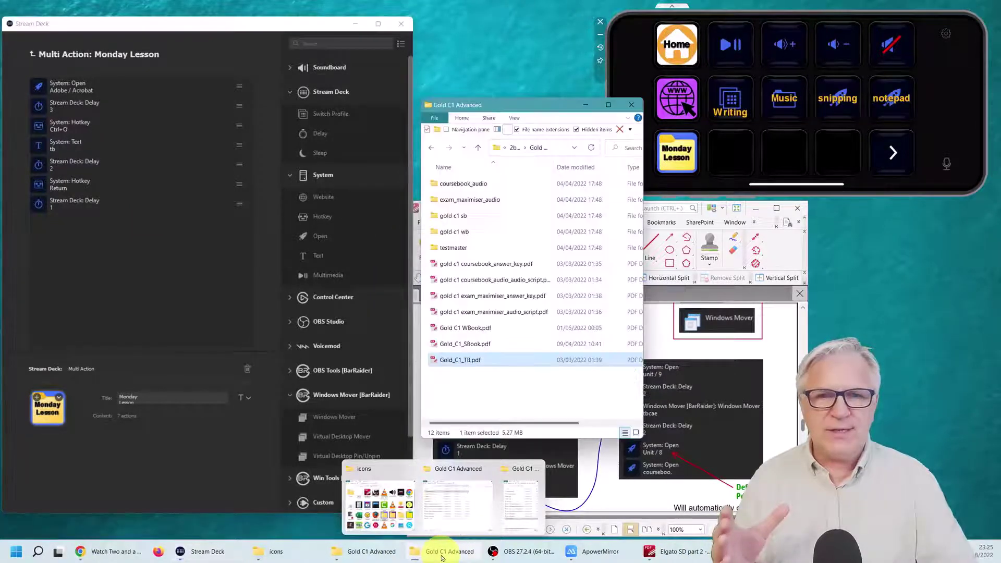
{"action": "left_click", "coordinate": [482, 148]}
{"action": "double_click", "coordinate": [468, 342]}
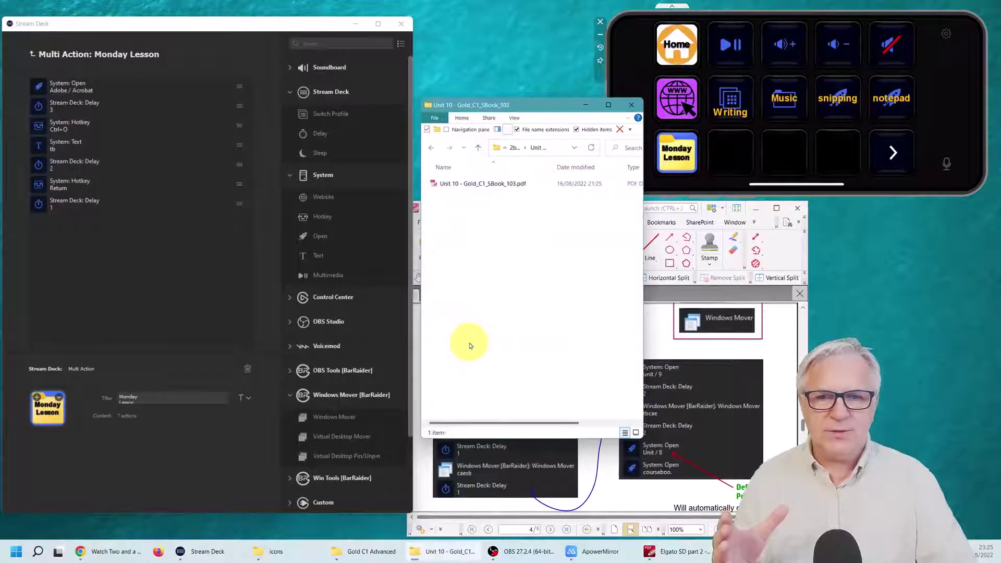
{"action": "left_click", "coordinate": [479, 183]}
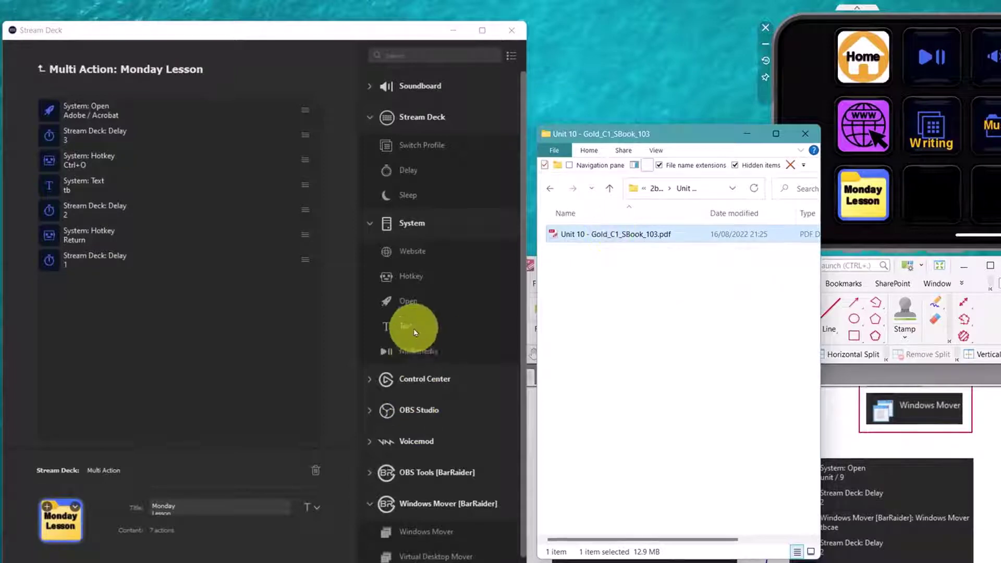
Add an Open action titled Unit 10 at the end, set its file to Unit 10 - Gold_C1_SBook_103.pdf, and minimise the folder window
{"action": "left_click_drag", "start_coordinate": [407, 301], "coordinate": [224, 321]}
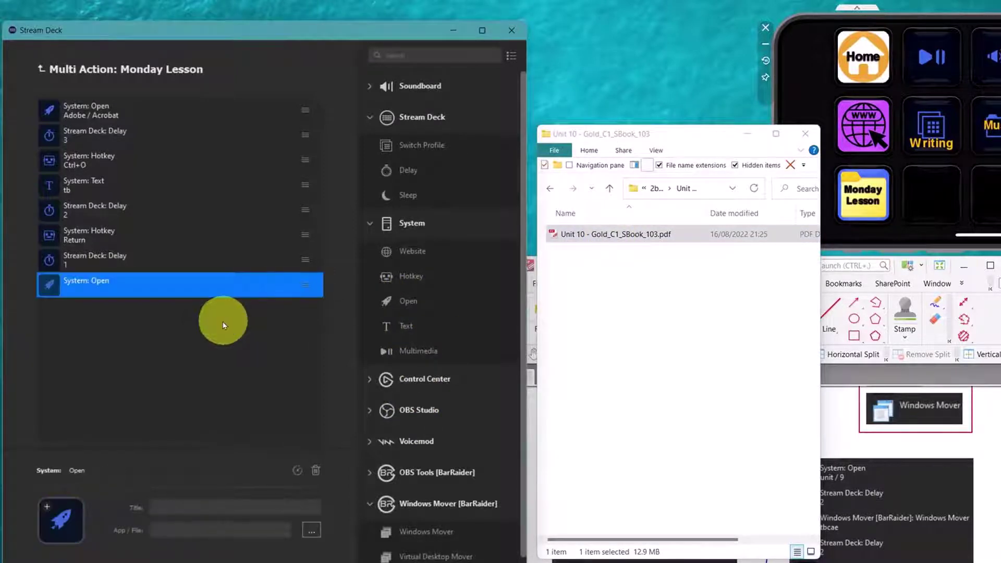
{"action": "left_click_drag", "start_coordinate": [569, 234], "coordinate": [254, 531]}
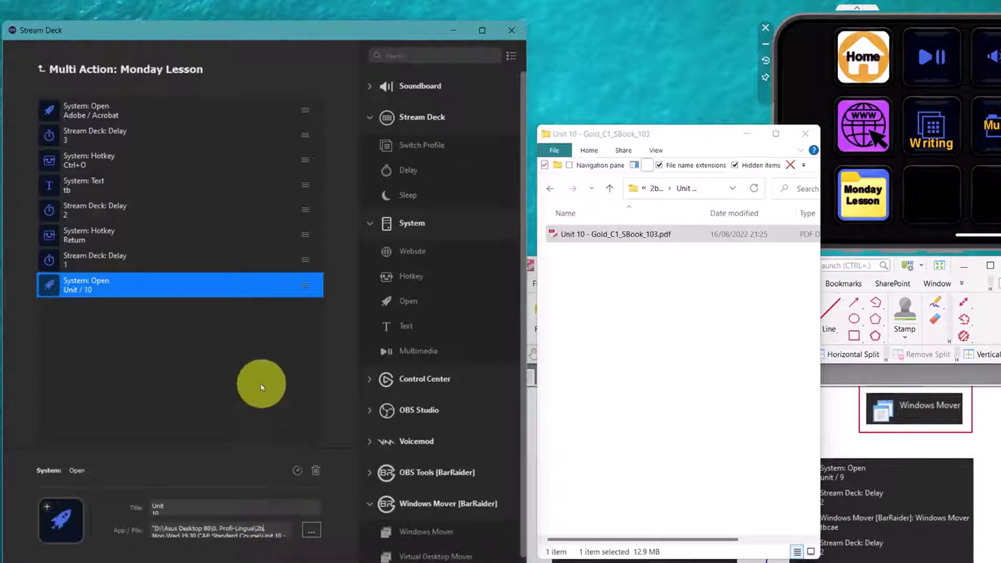
{"action": "left_click", "coordinate": [203, 330]}
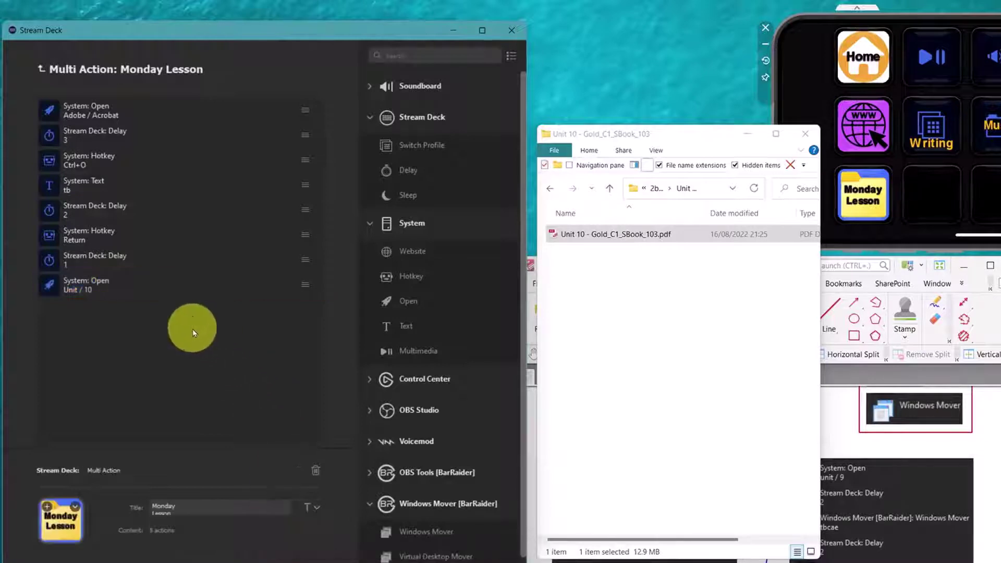
{"action": "left_click", "coordinate": [747, 136]}
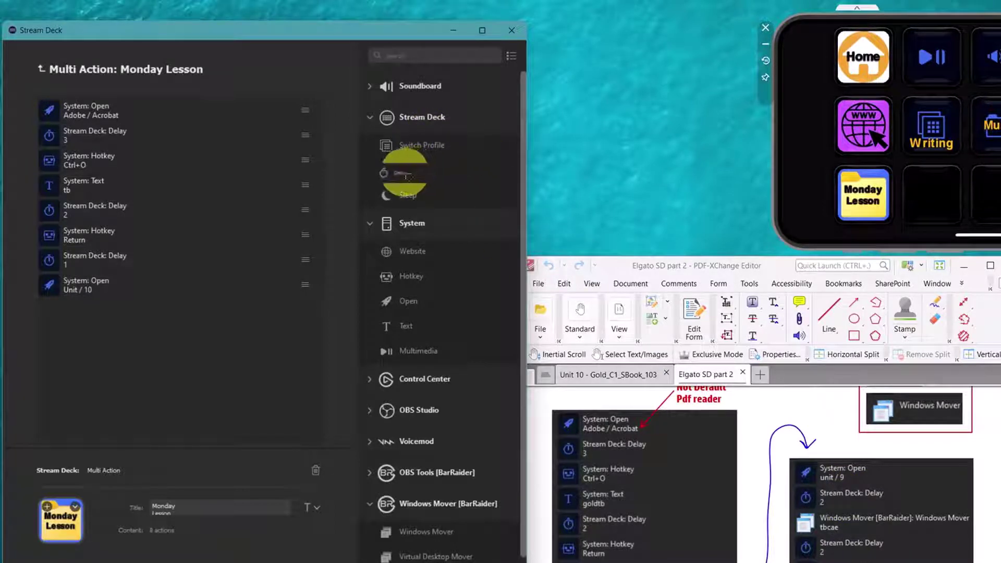
Copy the 2000 ms Delay action and paste it after the Unit 10 Open action
{"action": "mouse_move", "coordinate": [414, 174]}
{"action": "left_mouse_down"}
{"action": "mouse_move", "coordinate": [335, 205]}
{"action": "mouse_move", "coordinate": [179, 307]}
{"action": "mouse_move", "coordinate": [416, 169]}
{"action": "left_mouse_up"}
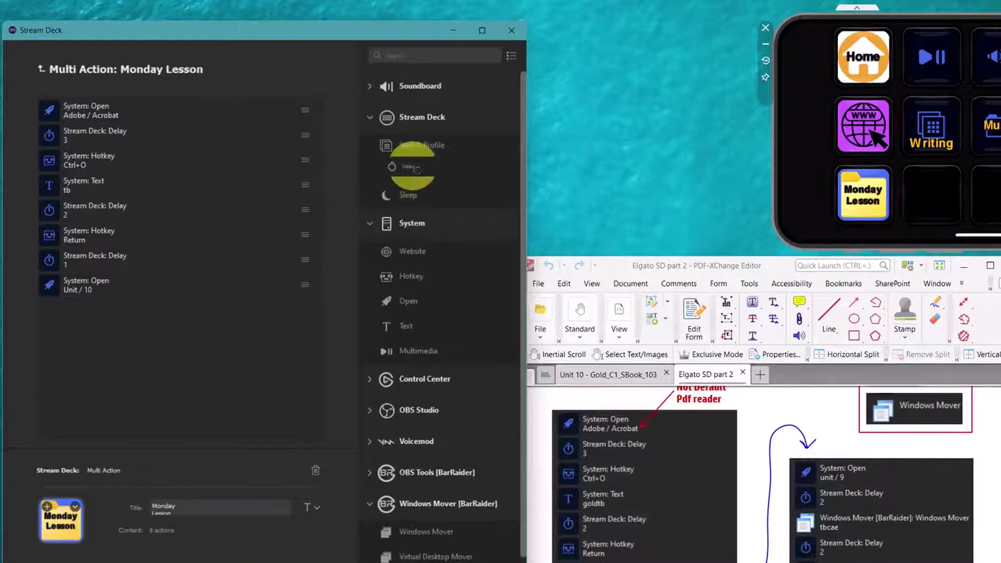
{"action": "left_click", "coordinate": [103, 207]}
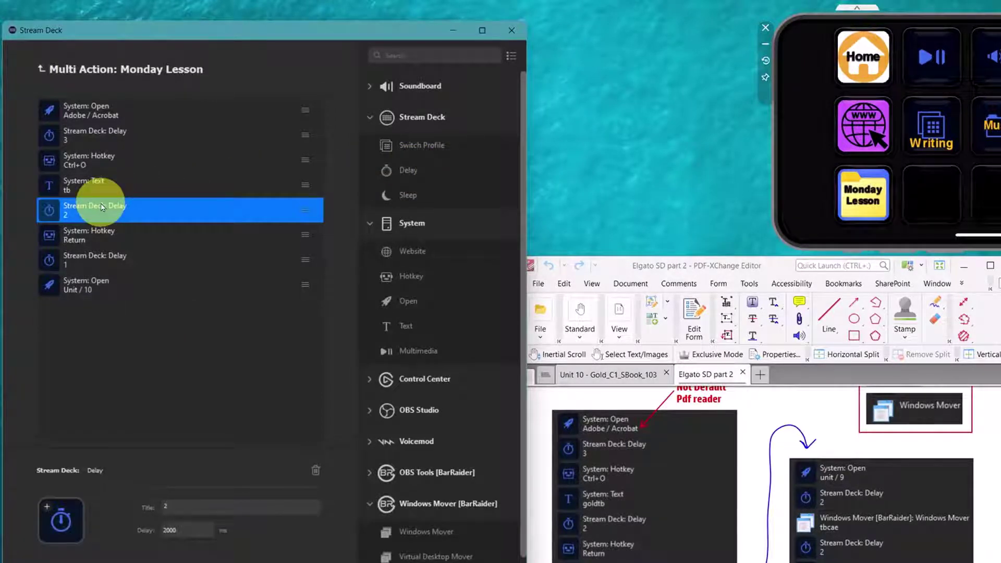
{"action": "left_click", "coordinate": [88, 345]}
{"action": "key", "text": "ctrl+v"}
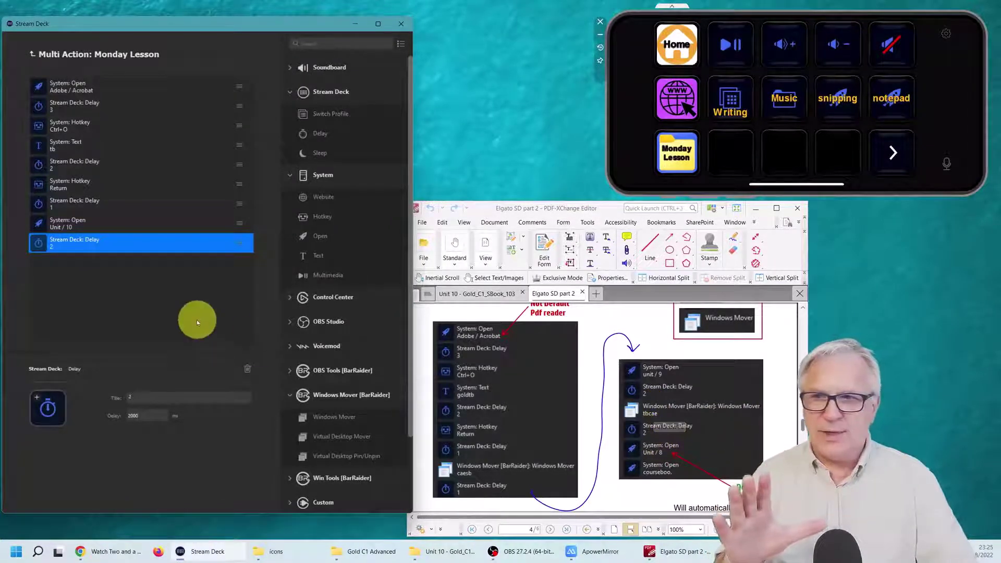
{"action": "left_click", "coordinate": [154, 294]}
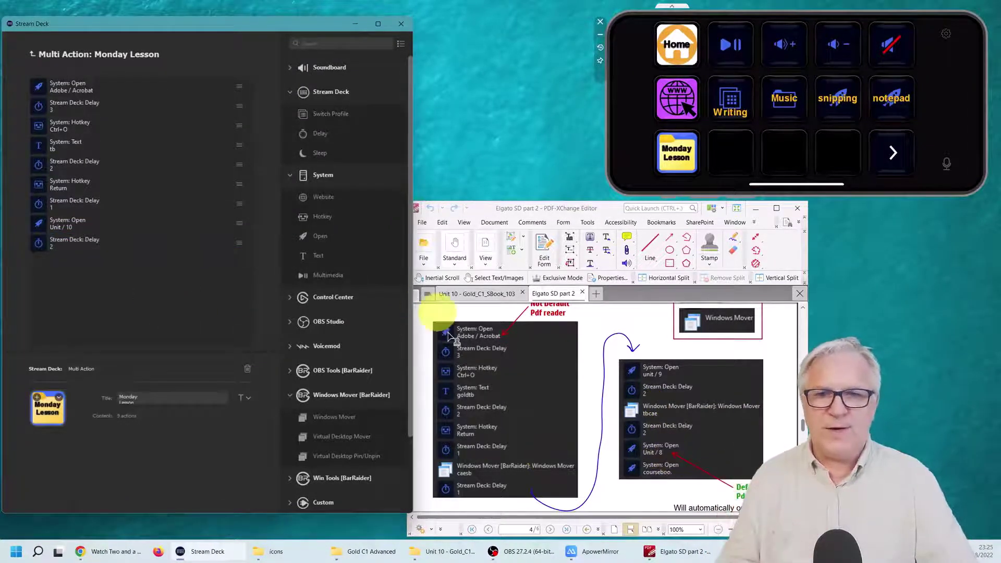
Bring back the course folder window and browse to the coursebook_audio folder inside Gold C1 Advanced
{"action": "left_click", "coordinate": [439, 555]}
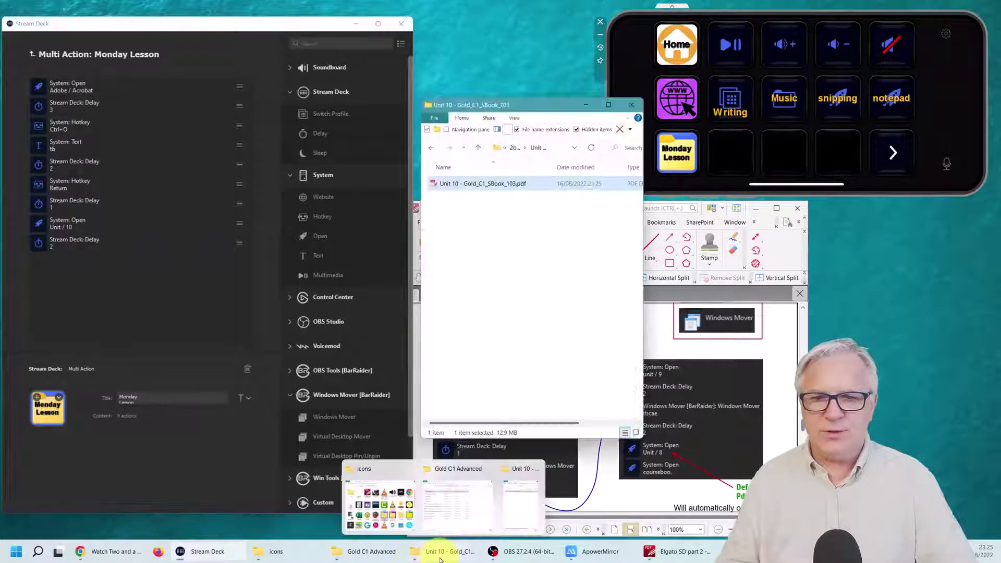
{"action": "double_click", "coordinate": [478, 149]}
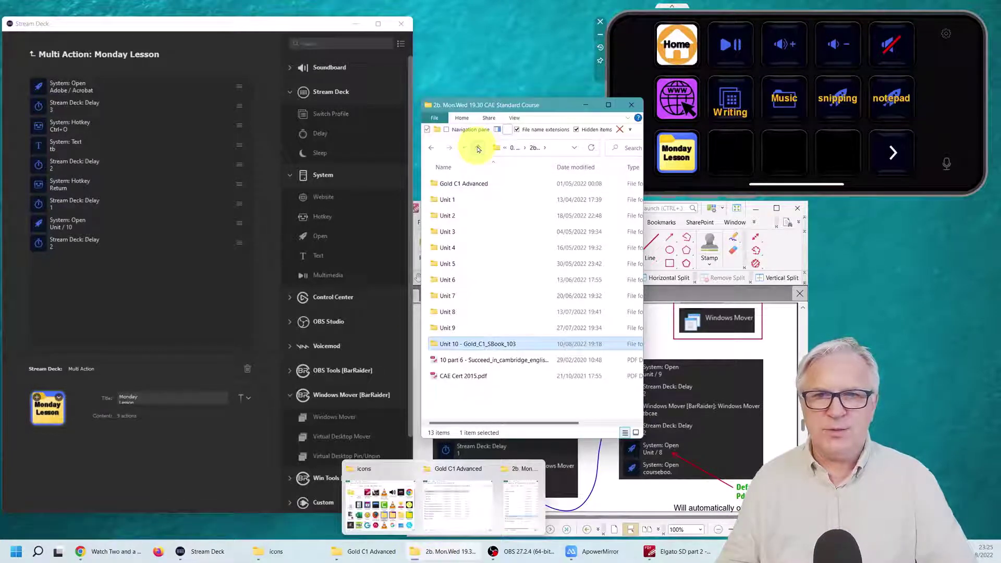
{"action": "left_click", "coordinate": [463, 185]}
{"action": "double_click", "coordinate": [473, 185]}
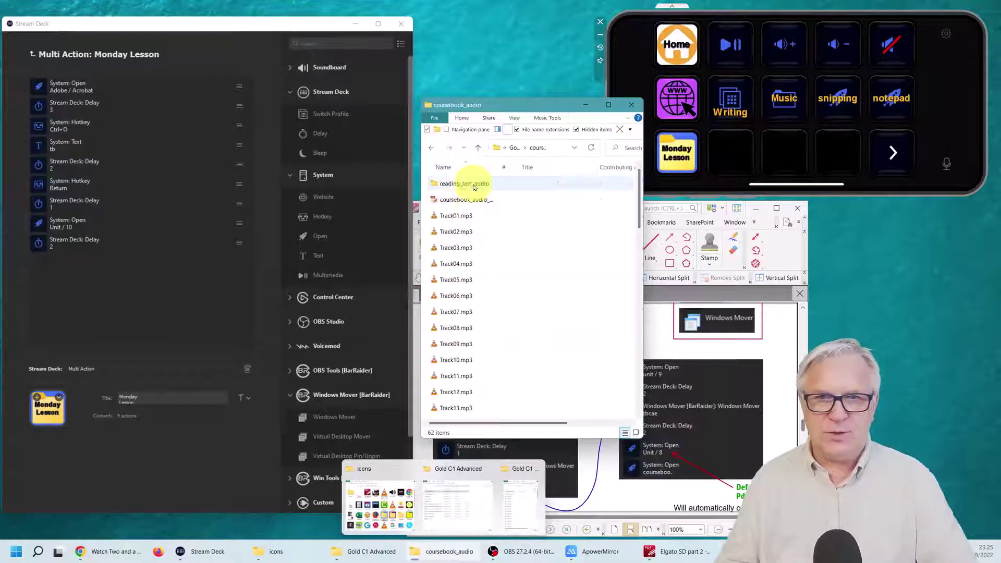
Add an Open action at the end of the multi action and set its target to the coursebook_audio folder in Gold C1 Advanced
{"action": "left_click", "coordinate": [478, 147]}
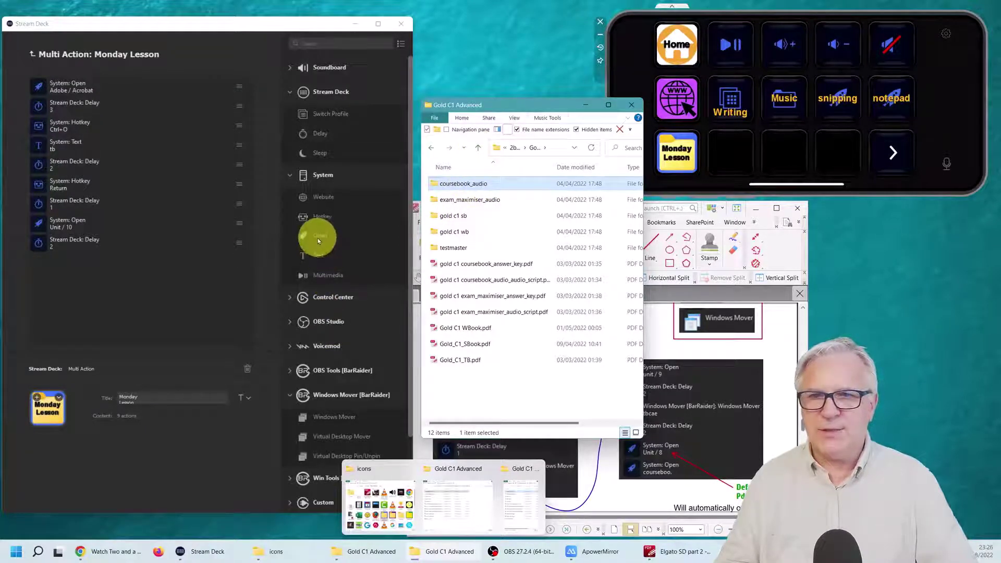
{"action": "left_click_drag", "start_coordinate": [317, 240], "coordinate": [152, 297]}
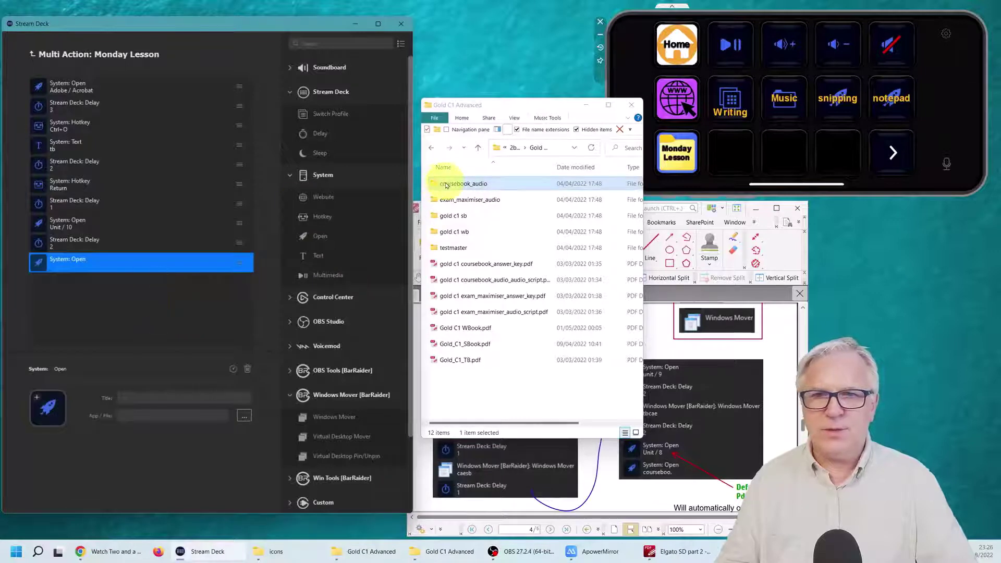
{"action": "left_click_drag", "start_coordinate": [447, 186], "coordinate": [198, 416]}
{"action": "left_click", "coordinate": [161, 309]}
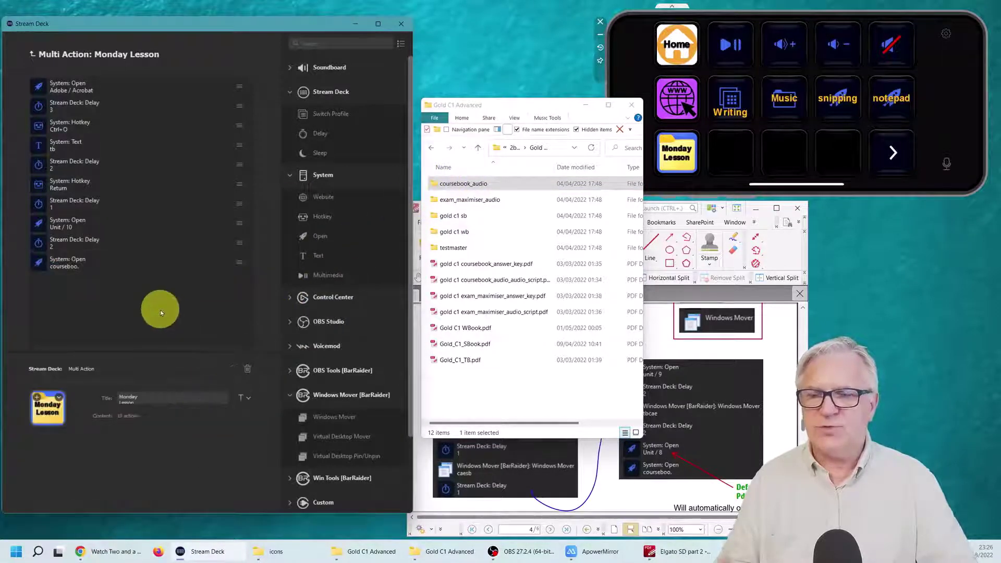
Leave the multi action editor and run Monday Lesson from the phone deck, closing the folder windows before and after the run
{"action": "left_click", "coordinate": [28, 48]}
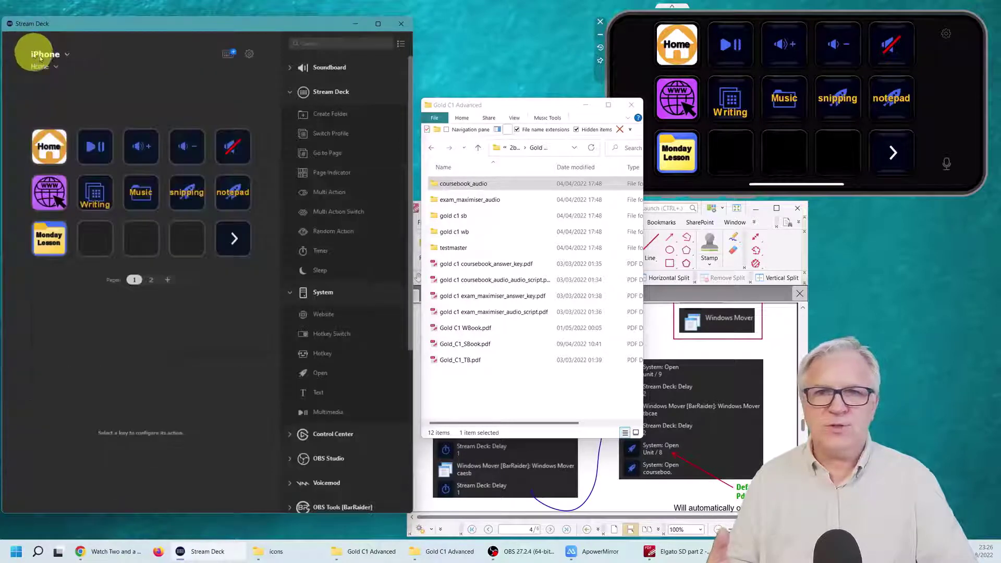
{"action": "left_click", "coordinate": [633, 108]}
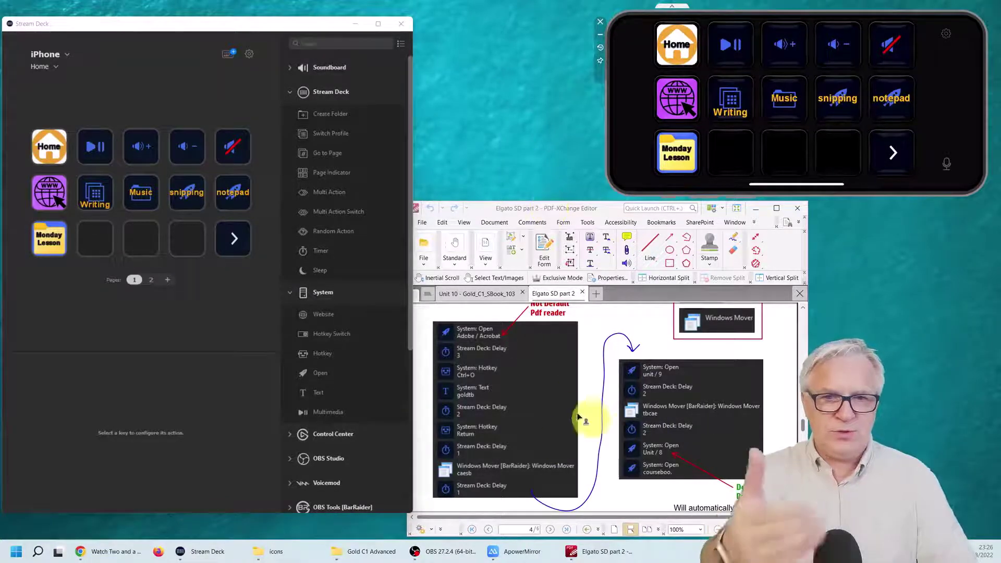
{"action": "left_click", "coordinate": [546, 209]}
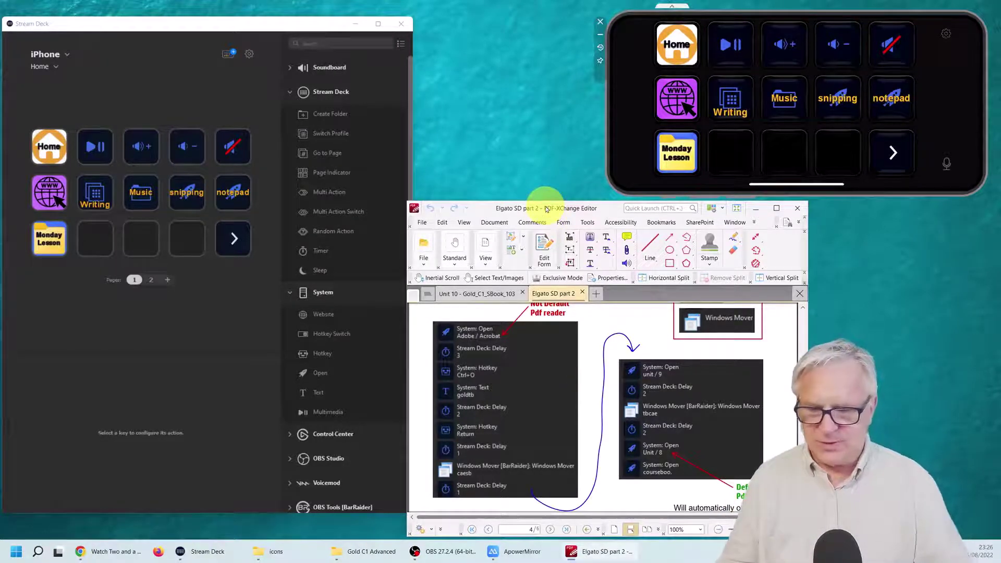
{"action": "left_click", "coordinate": [651, 153]}
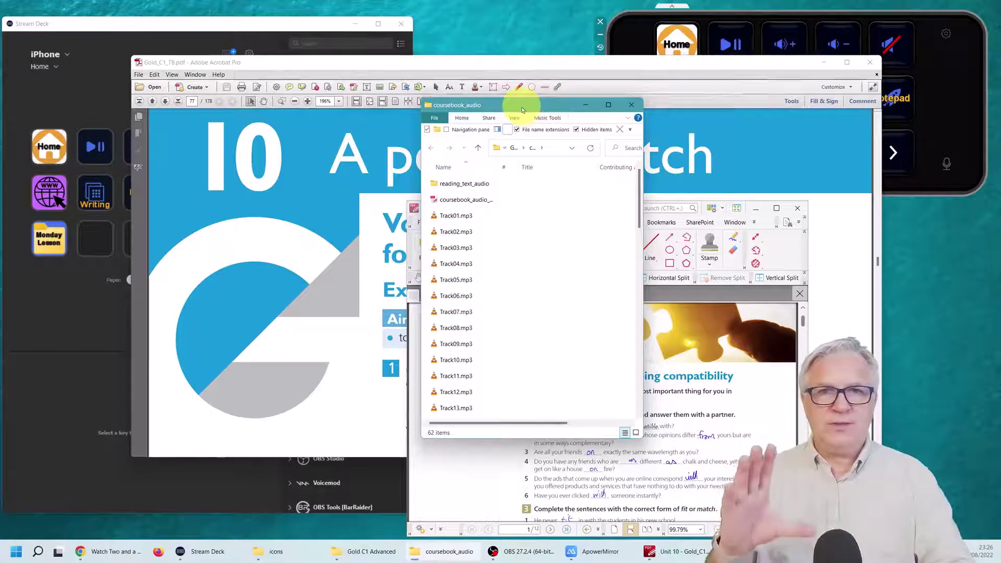
{"action": "left_click", "coordinate": [629, 105]}
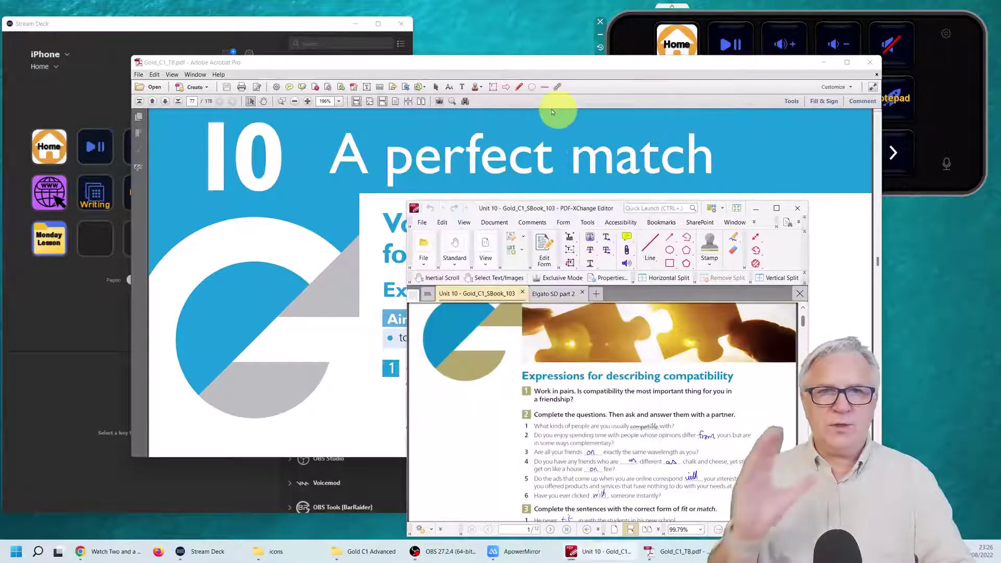
Search the Stream Deck store's plugins for "mover", then close the store
{"action": "left_click", "coordinate": [58, 320]}
{"action": "scroll", "coordinate": [330, 399], "scroll_direction": "down", "scroll_amount": 5}
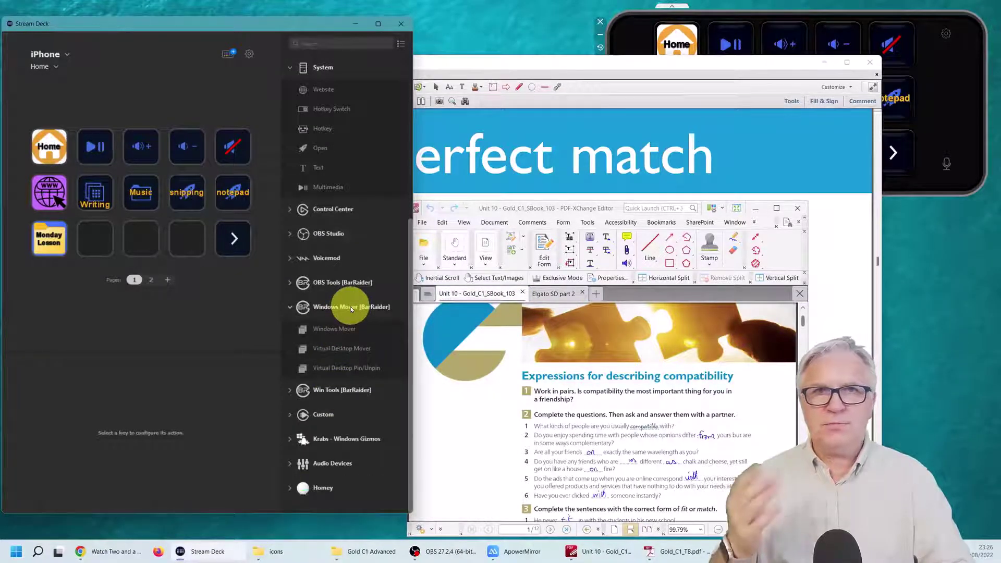
{"action": "left_click", "coordinate": [227, 55]}
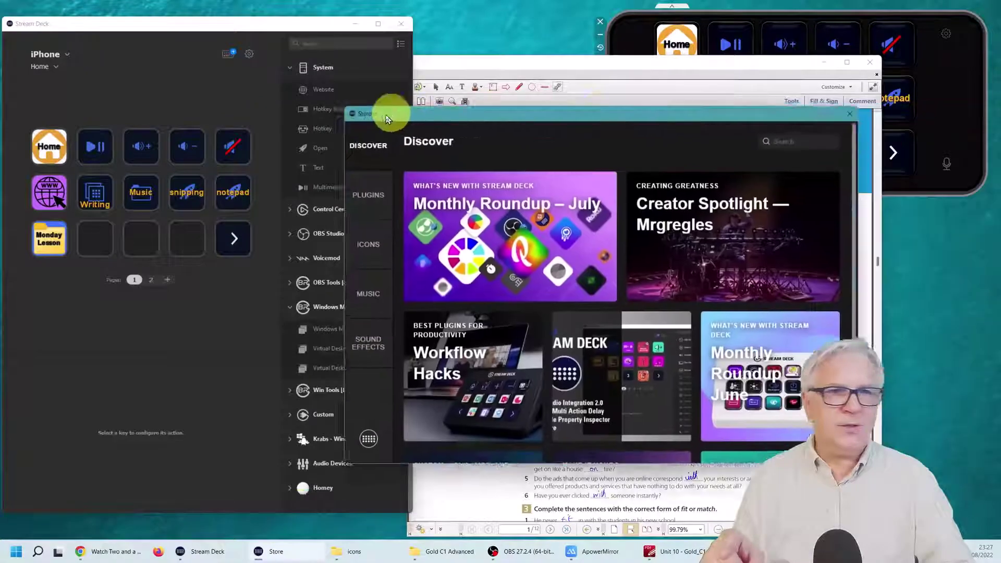
{"action": "left_click_drag", "start_coordinate": [391, 111], "coordinate": [239, 108]}
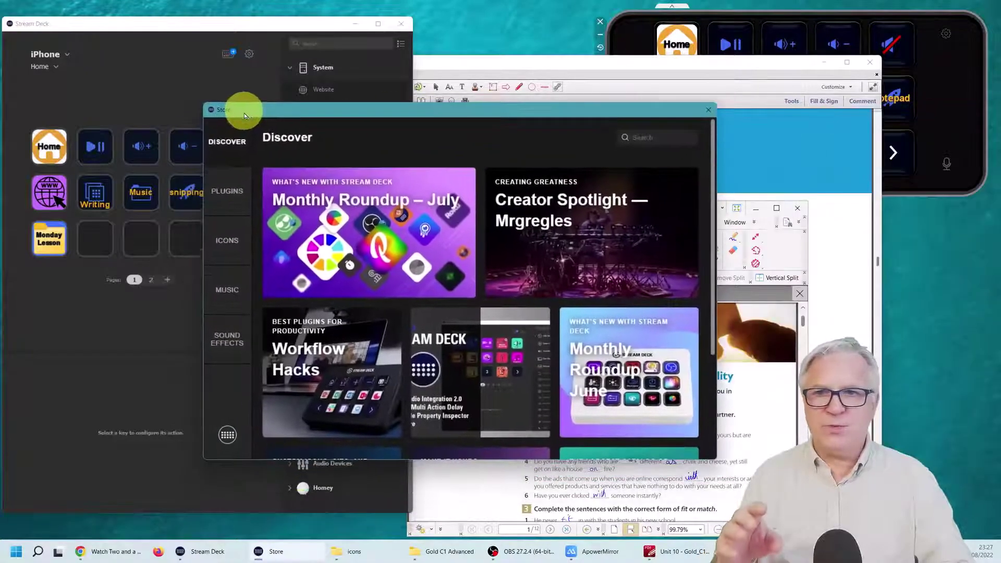
{"action": "left_click", "coordinate": [226, 187]}
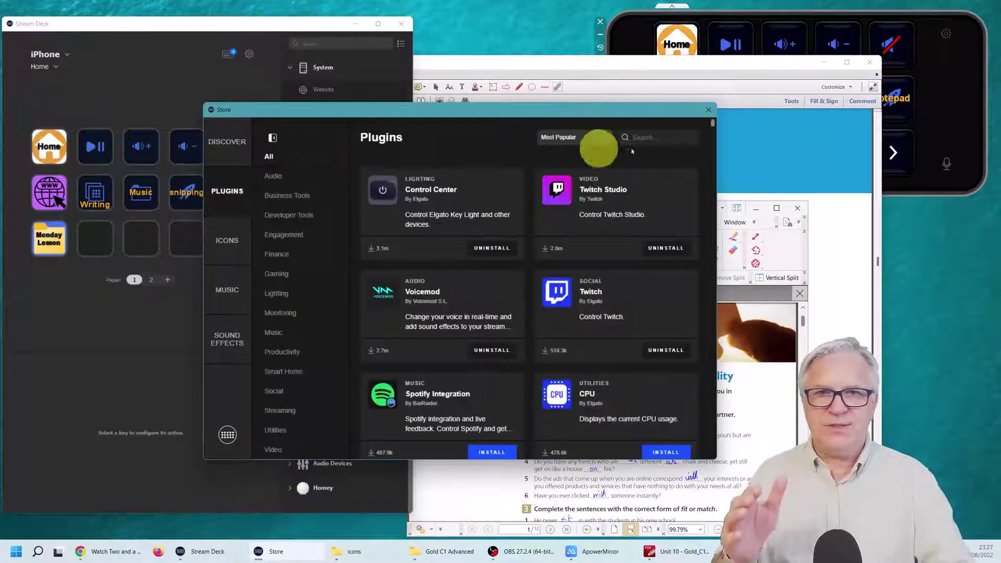
{"action": "left_click", "coordinate": [649, 135]}
{"action": "type", "text": "mover"}
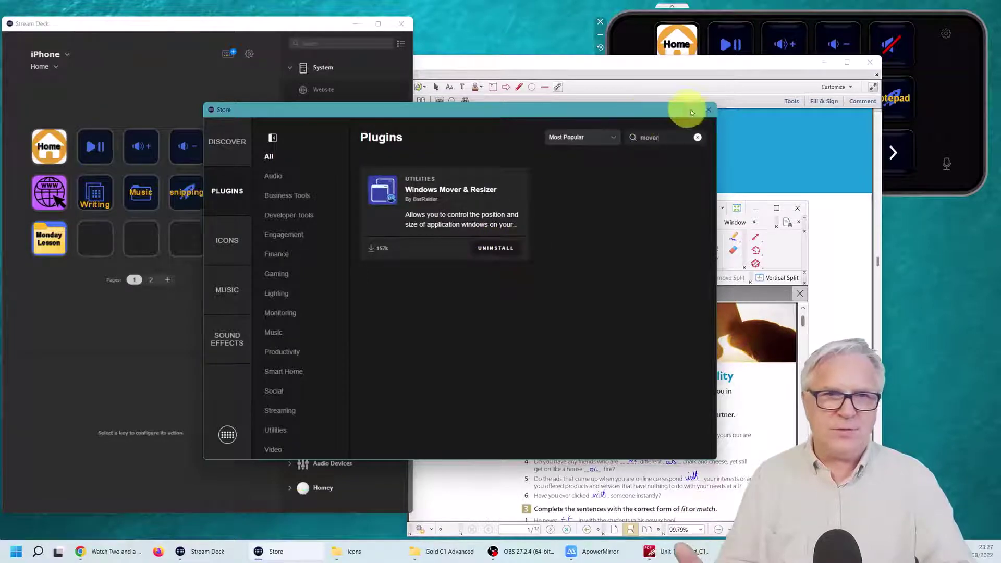
{"action": "left_click", "coordinate": [708, 109]}
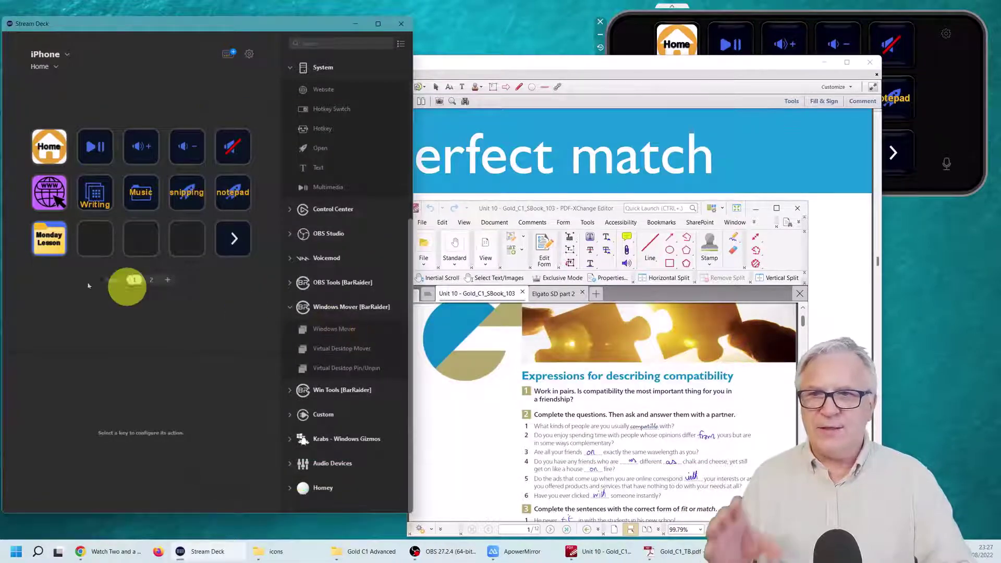
Reopen the Monday Lesson multi action for editing
{"action": "left_click", "coordinate": [49, 239]}
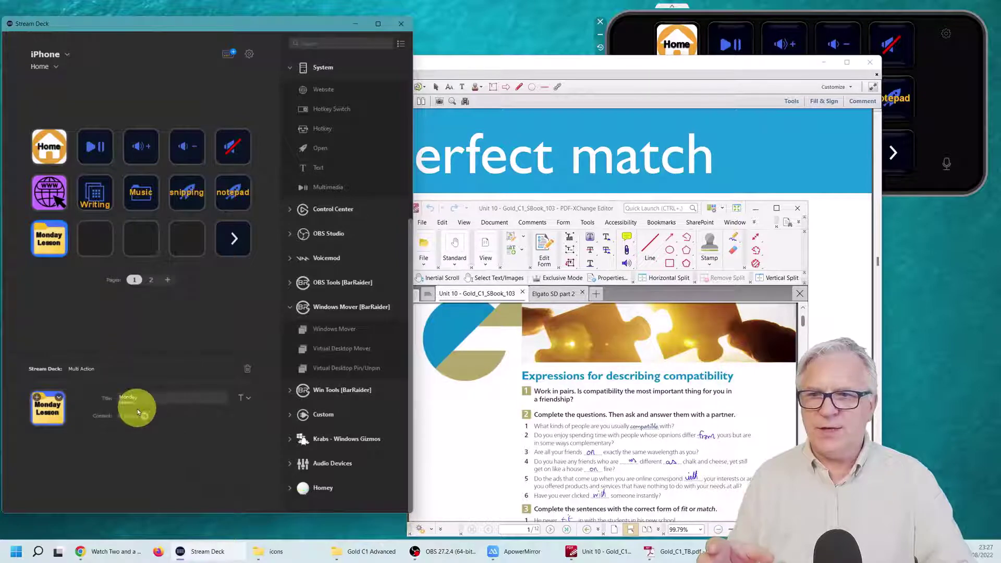
{"action": "left_click", "coordinate": [144, 415]}
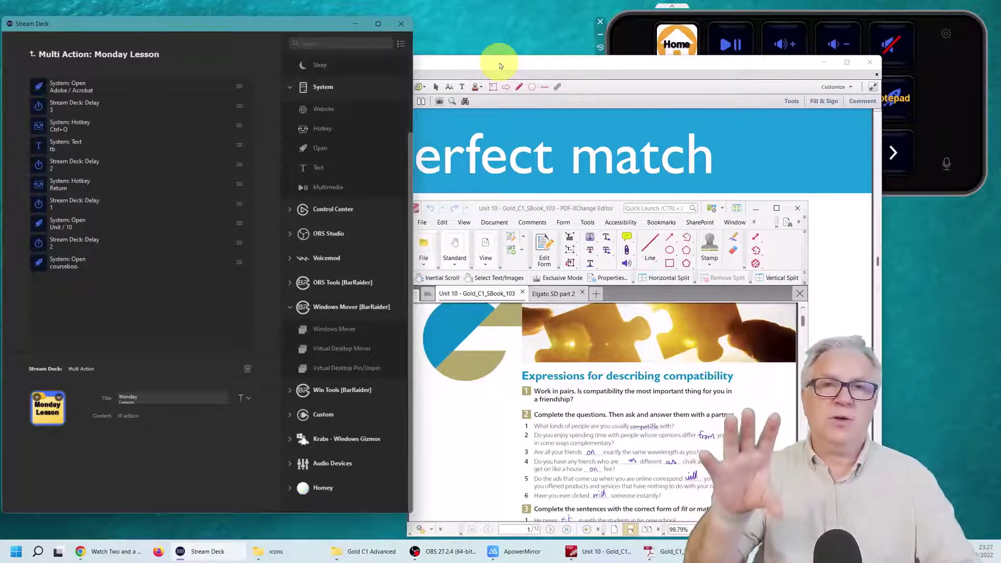
Move the Gold_C1_TB.pdf Acrobat window to fill the second monitor and enlarge the Unit 10 PDF-XChange Editor window on the first monitor
{"action": "left_click_drag", "start_coordinate": [499, 65], "coordinate": [518, 96]}
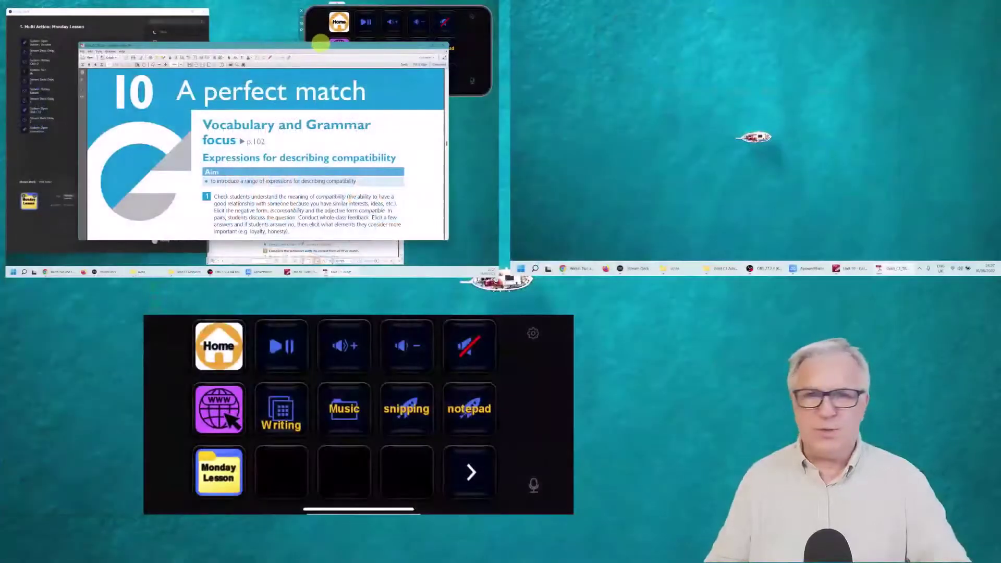
{"action": "left_click_drag", "start_coordinate": [324, 46], "coordinate": [661, 3]}
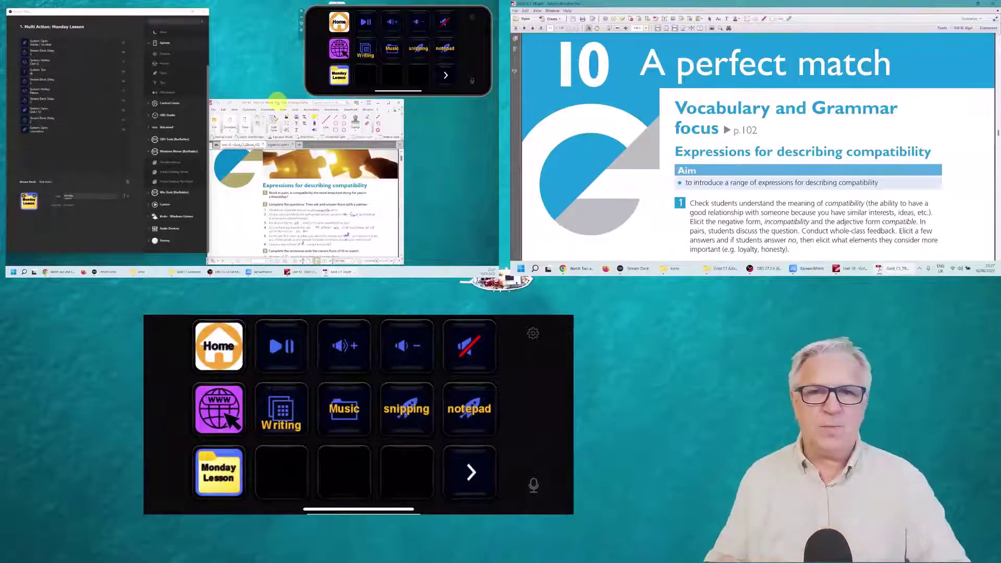
{"action": "left_click_drag", "start_coordinate": [277, 99], "coordinate": [81, 32]}
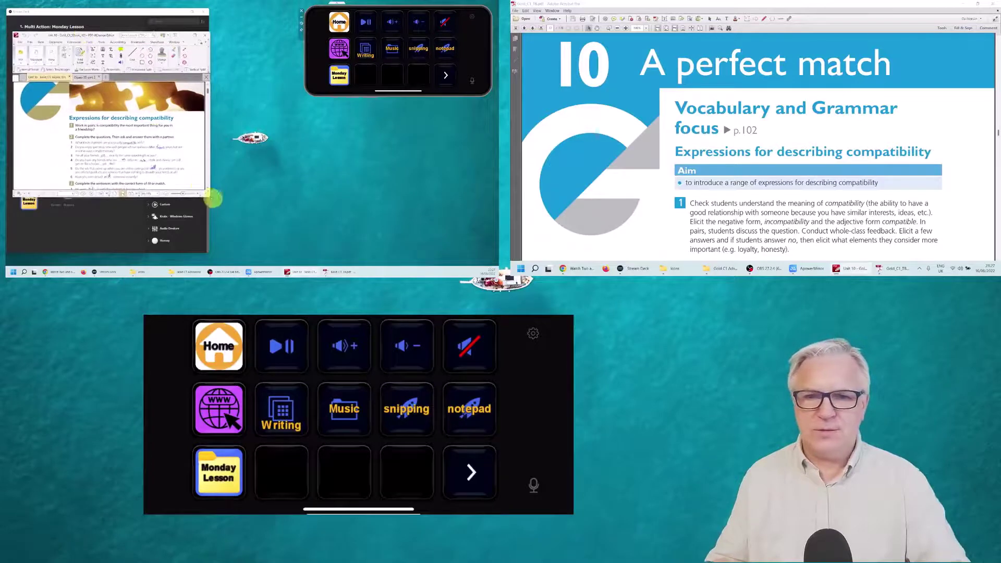
{"action": "left_click_drag", "start_coordinate": [211, 198], "coordinate": [397, 265]}
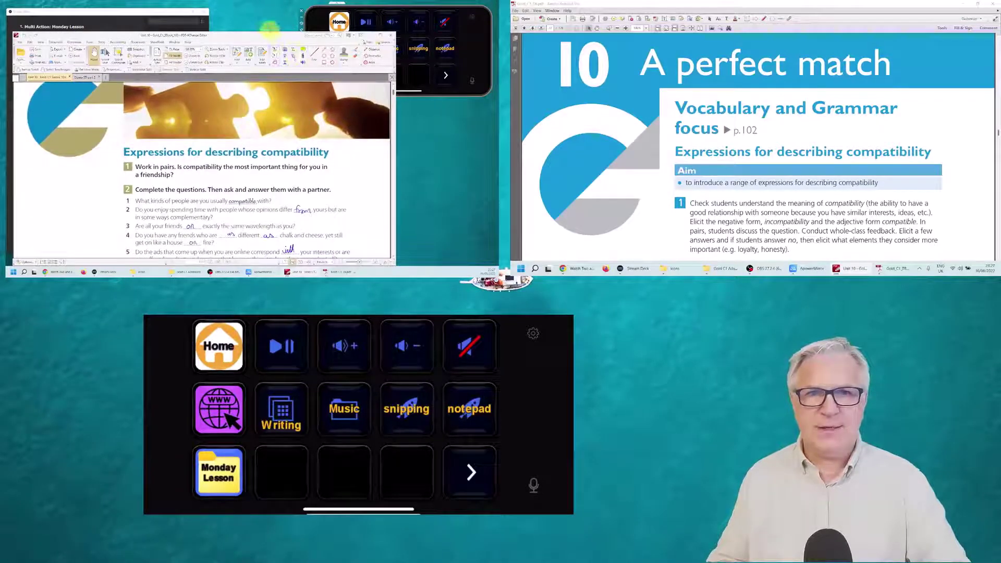
{"action": "mouse_move", "coordinate": [269, 30]}
{"action": "left_mouse_down"}
{"action": "mouse_move", "coordinate": [271, 16]}
{"action": "mouse_move", "coordinate": [268, 24]}
{"action": "left_mouse_up"}
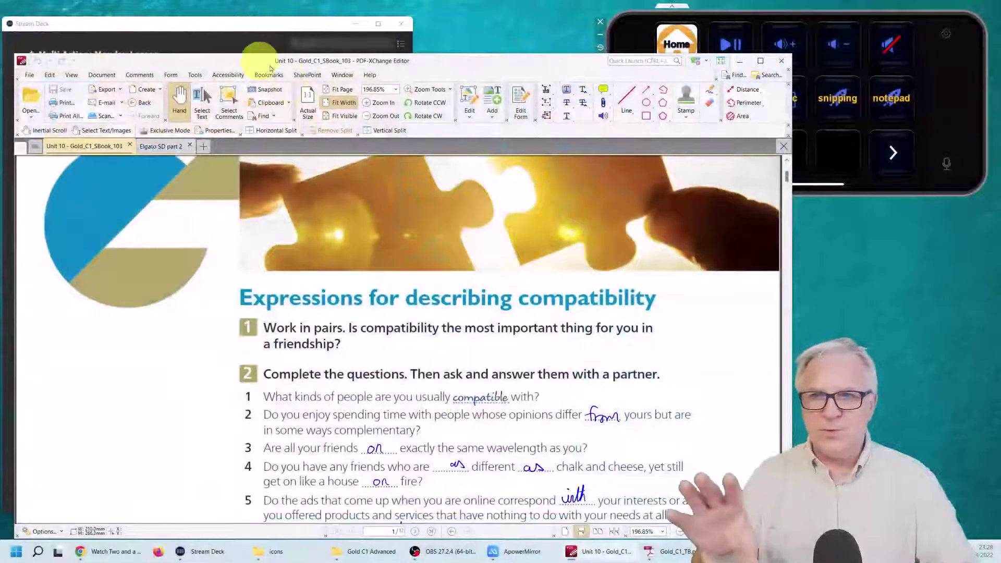
Add a Windows Mover action between the 1-second Delay and the Unit 10 Open action, with Acrobat as its specific application
{"action": "left_click", "coordinate": [244, 27]}
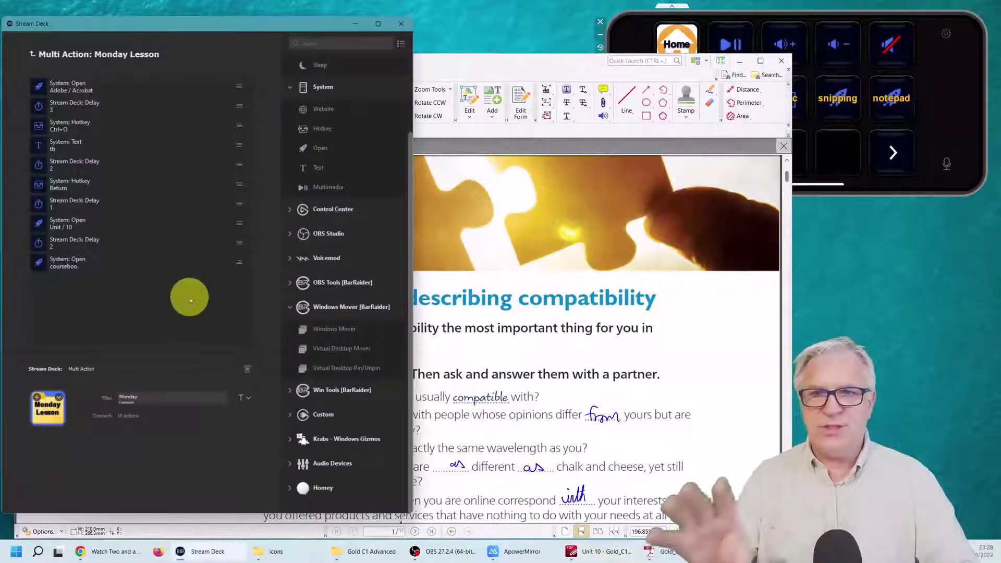
{"action": "left_click_drag", "start_coordinate": [337, 332], "coordinate": [111, 190]}
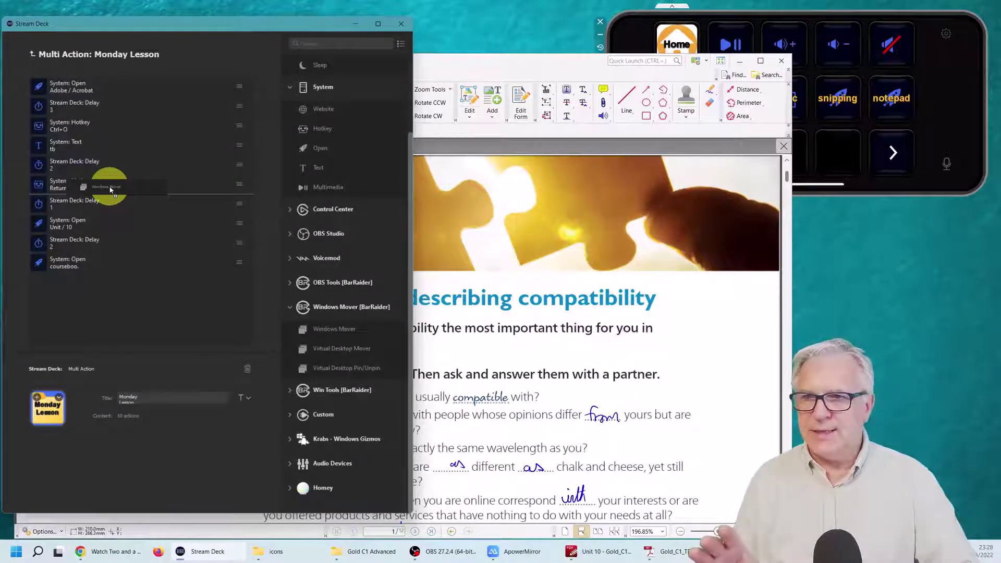
{"action": "left_click_drag", "start_coordinate": [111, 190], "coordinate": [112, 214]}
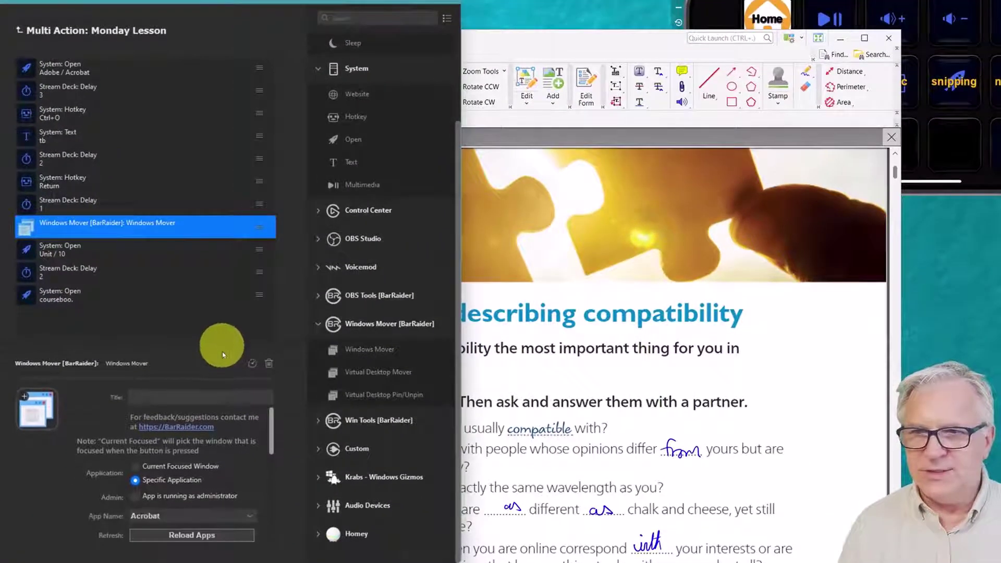
{"action": "left_click_drag", "start_coordinate": [268, 420], "coordinate": [268, 436]}
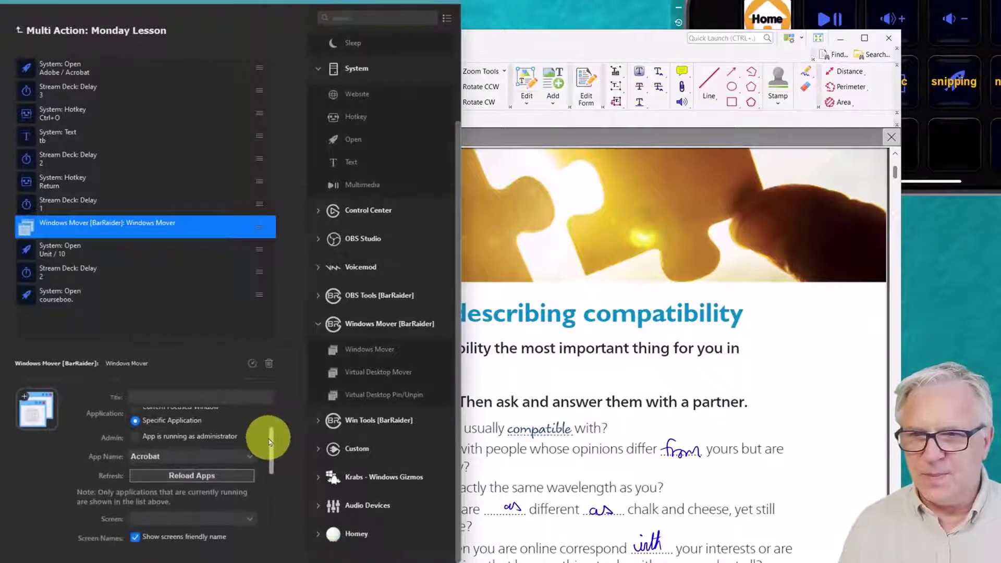
{"action": "left_click", "coordinate": [239, 457]}
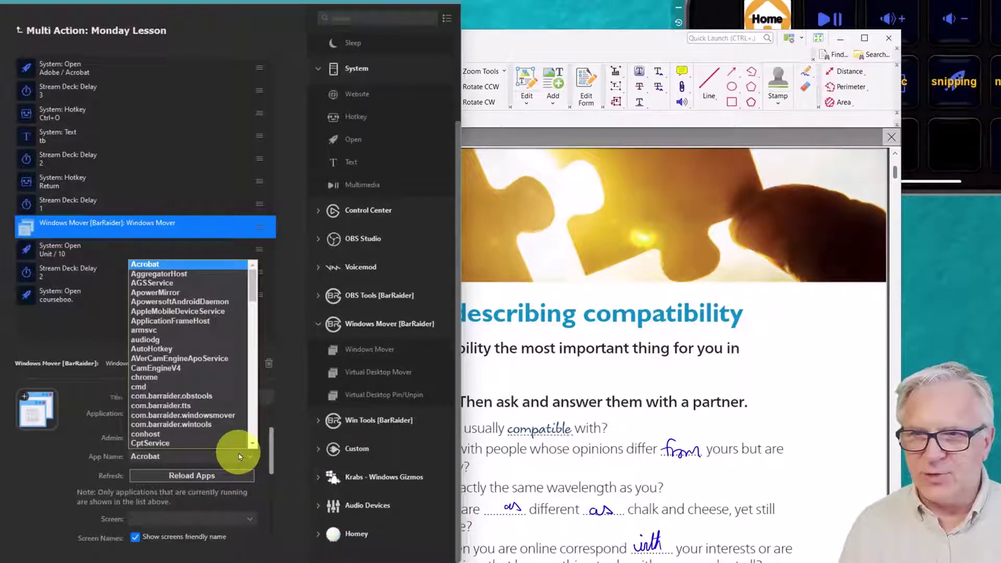
{"action": "left_click", "coordinate": [179, 264]}
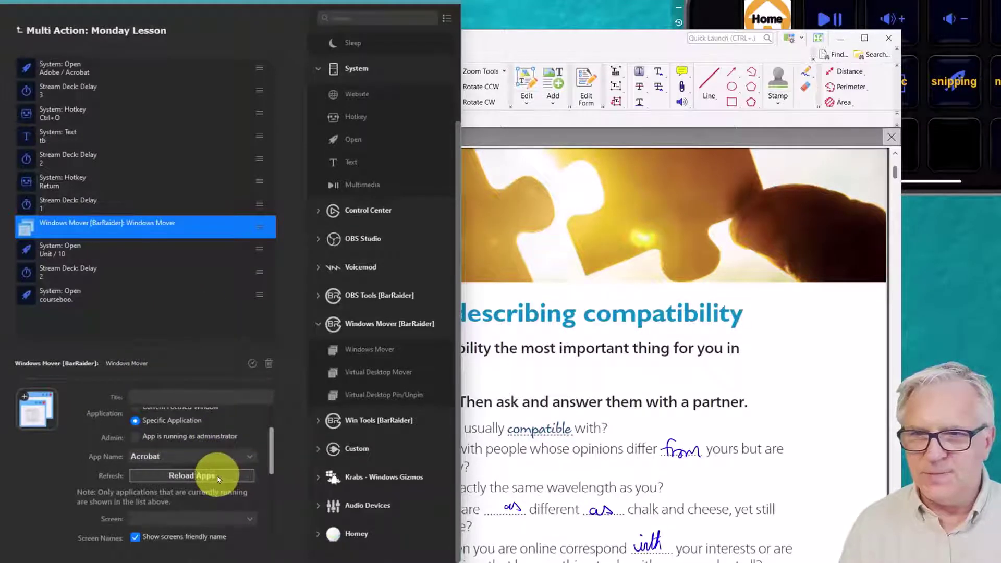
Set the window resizing option of the Acrobat Windows Mover action to Resize
{"action": "left_click_drag", "start_coordinate": [272, 442], "coordinate": [270, 464]}
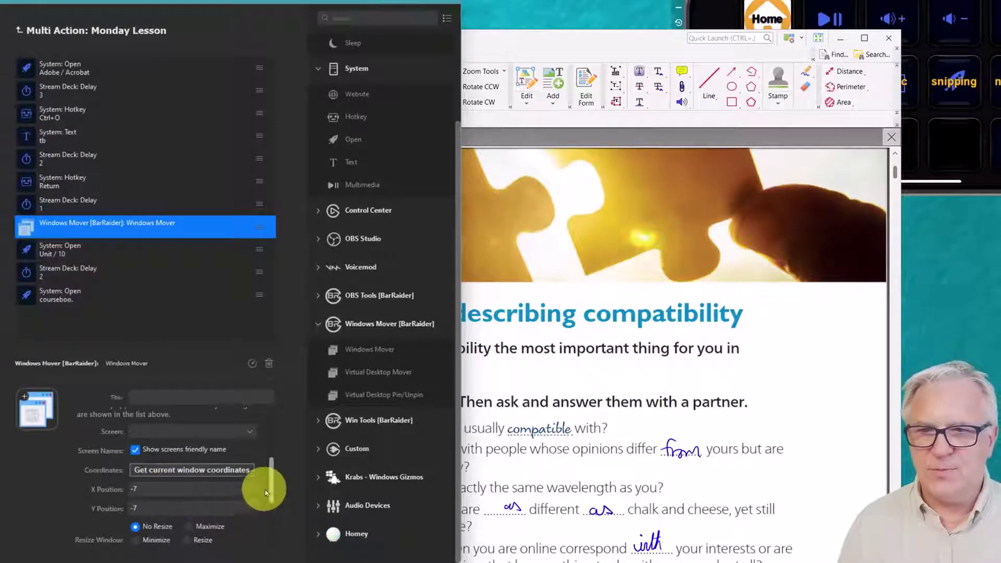
{"action": "scroll", "coordinate": [271, 490], "scroll_direction": "down", "scroll_amount": 1}
{"action": "scroll", "coordinate": [271, 490], "scroll_direction": "down", "scroll_amount": 2}
{"action": "left_click", "coordinate": [200, 506]}
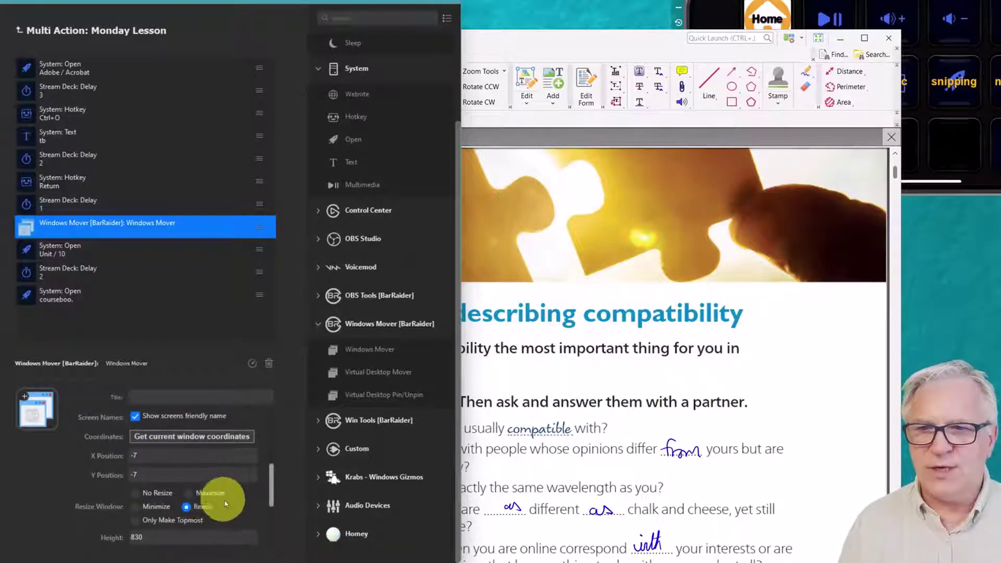
{"action": "scroll", "coordinate": [270, 485], "scroll_direction": "down", "scroll_amount": 5}
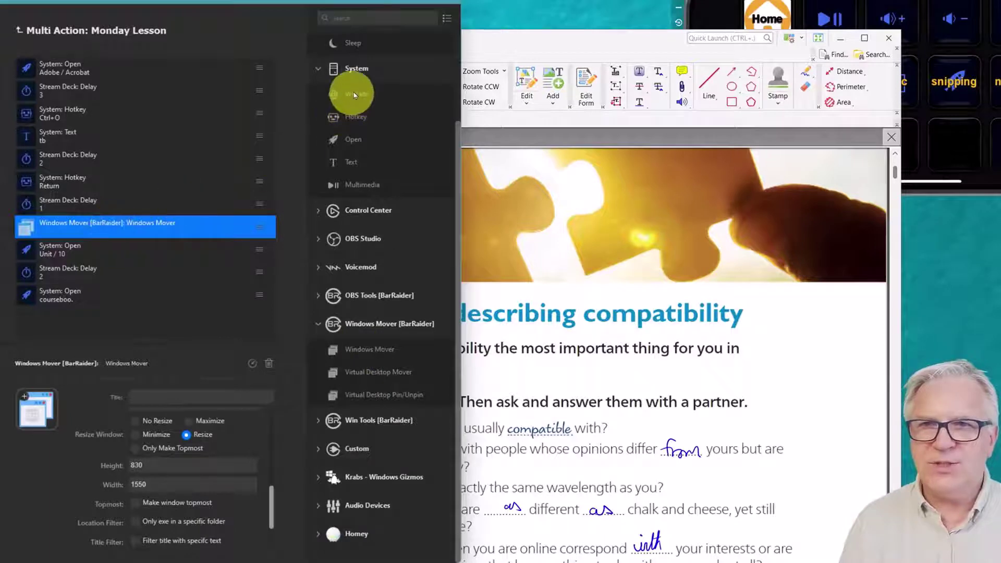
Add a 1000 ms Delay action titled 1 directly after the Acrobat Windows Mover action
{"action": "scroll", "coordinate": [354, 125], "scroll_direction": "up", "scroll_amount": 2}
{"action": "left_click_drag", "start_coordinate": [357, 129], "coordinate": [175, 236]}
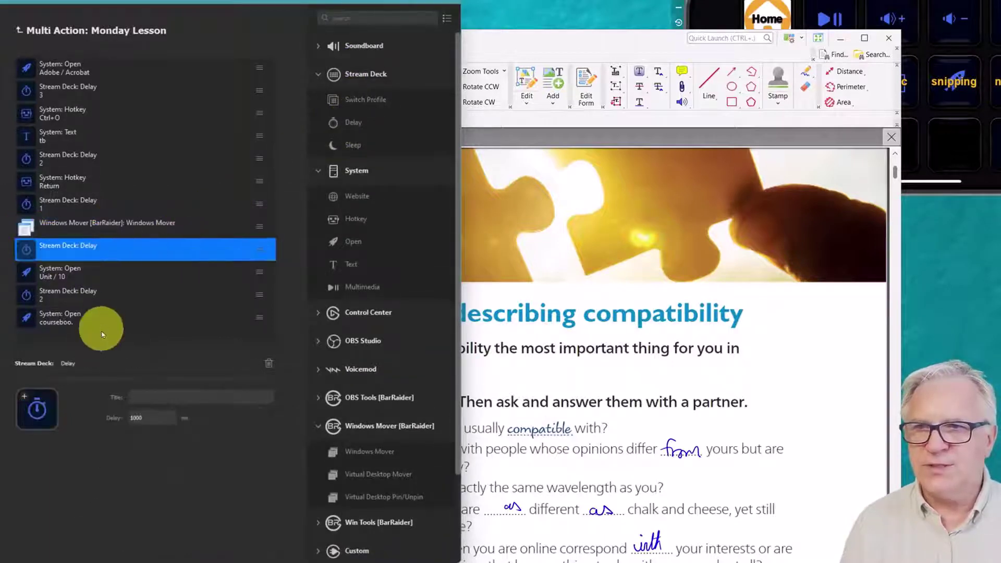
{"action": "left_click", "coordinate": [134, 396]}
{"action": "type", "text": "1"}
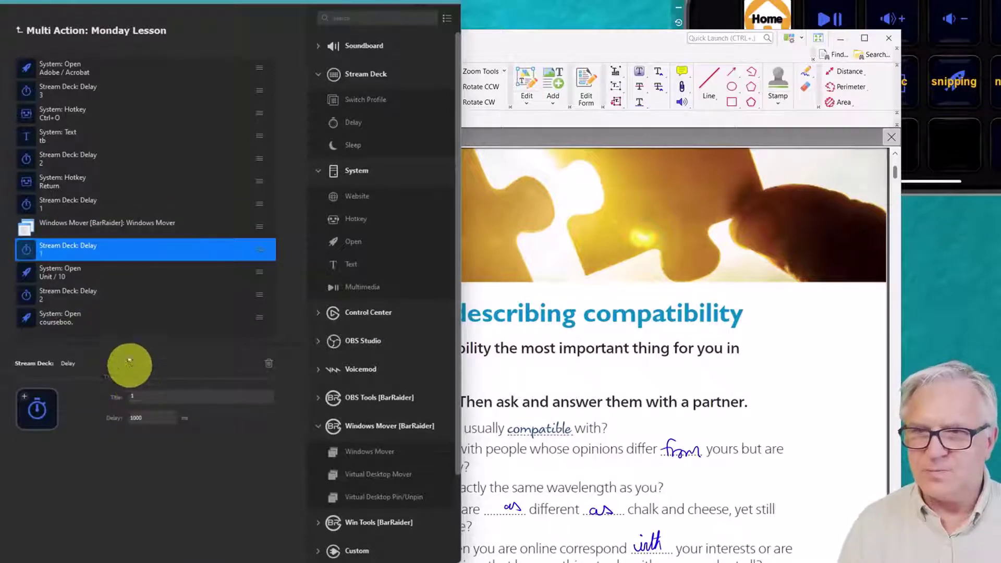
Add a Windows Mover action between the 2-second Delay and the courseboo. Open action, with PDFXEdit as its specific application
{"action": "left_click", "coordinate": [96, 276]}
{"action": "left_click", "coordinate": [102, 296]}
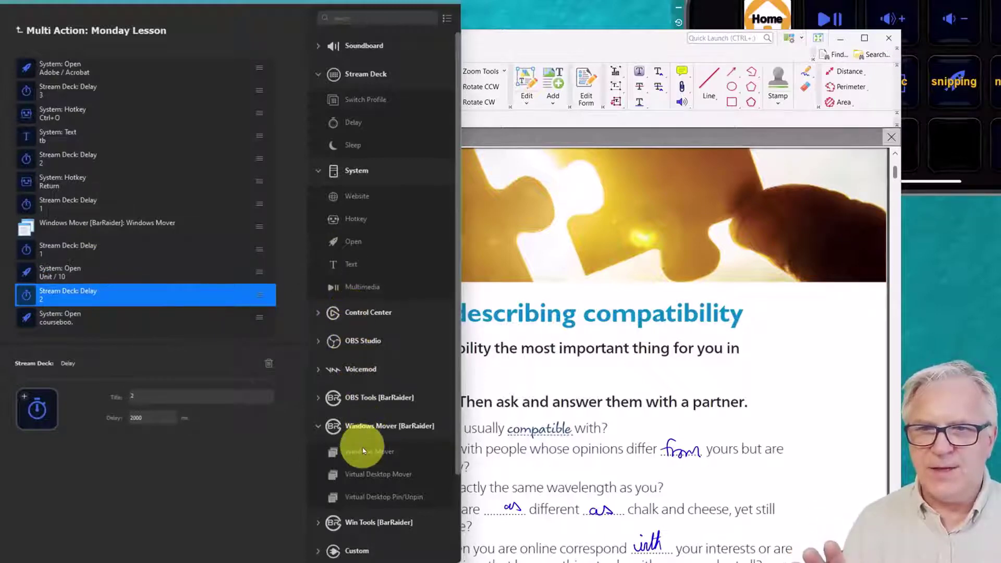
{"action": "left_click_drag", "start_coordinate": [364, 451], "coordinate": [192, 322]}
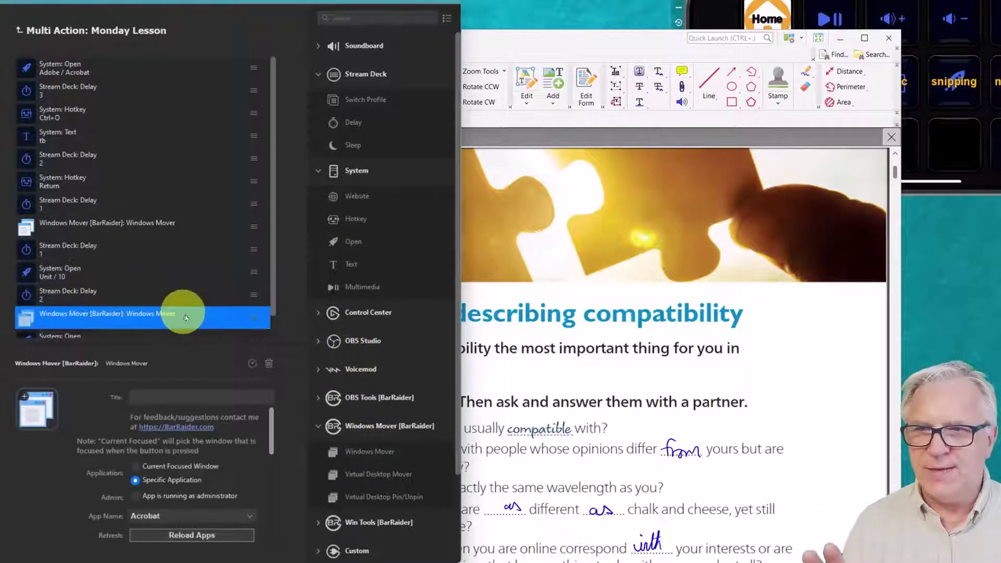
{"action": "scroll", "coordinate": [257, 439], "scroll_direction": "down", "scroll_amount": 3}
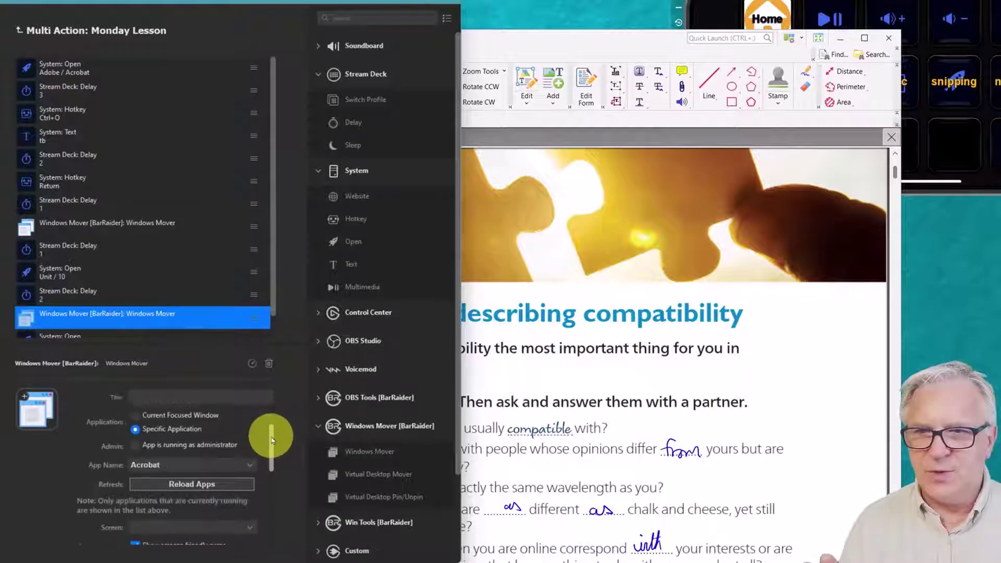
{"action": "left_click", "coordinate": [257, 433]}
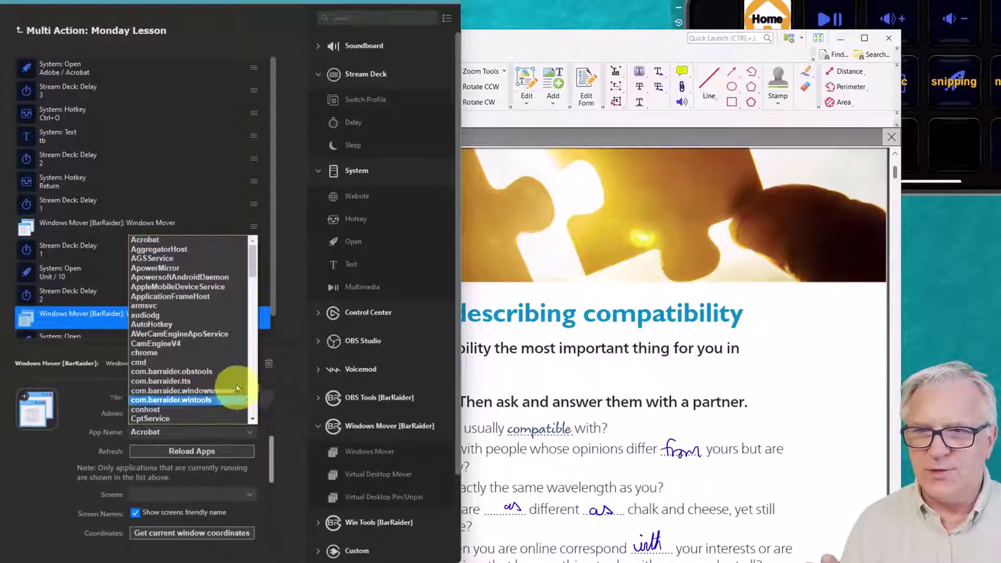
{"action": "scroll", "coordinate": [246, 317], "scroll_direction": "down", "scroll_amount": 3}
{"action": "scroll", "coordinate": [246, 317], "scroll_direction": "down", "scroll_amount": 3}
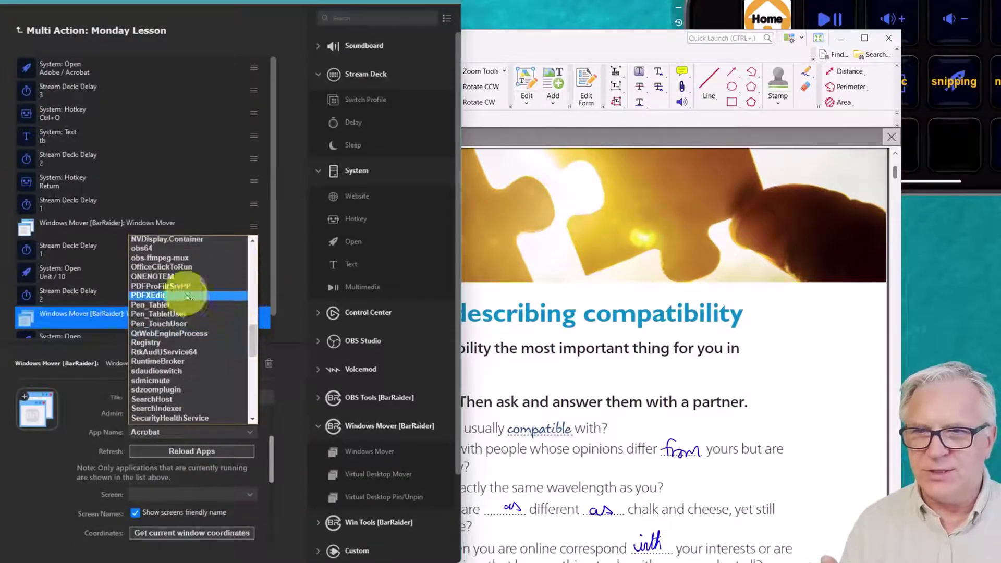
{"action": "left_click", "coordinate": [156, 296]}
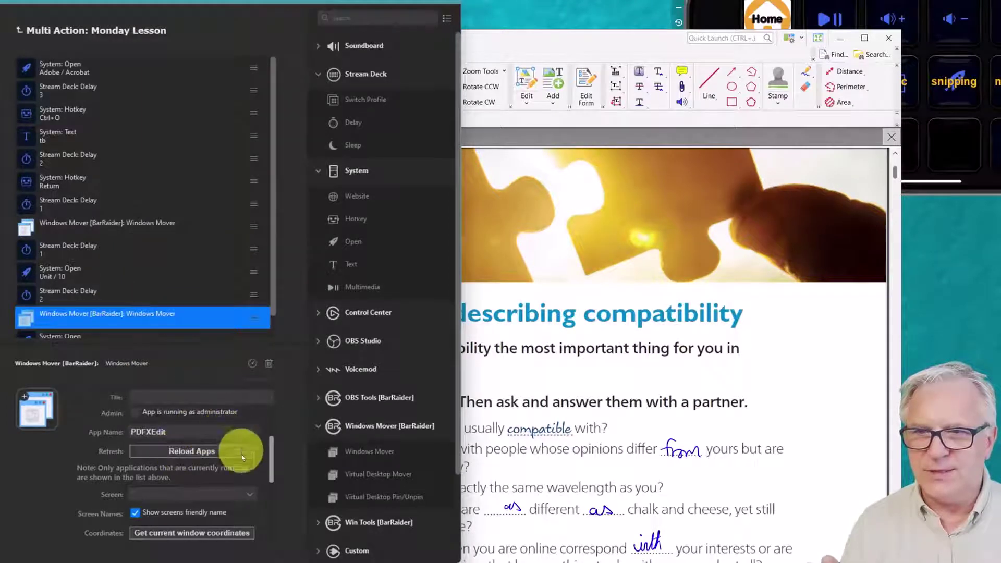
Set the window resizing option of the PDFXEdit Windows Mover action to Resize
{"action": "scroll", "coordinate": [272, 467], "scroll_direction": "down", "scroll_amount": 3}
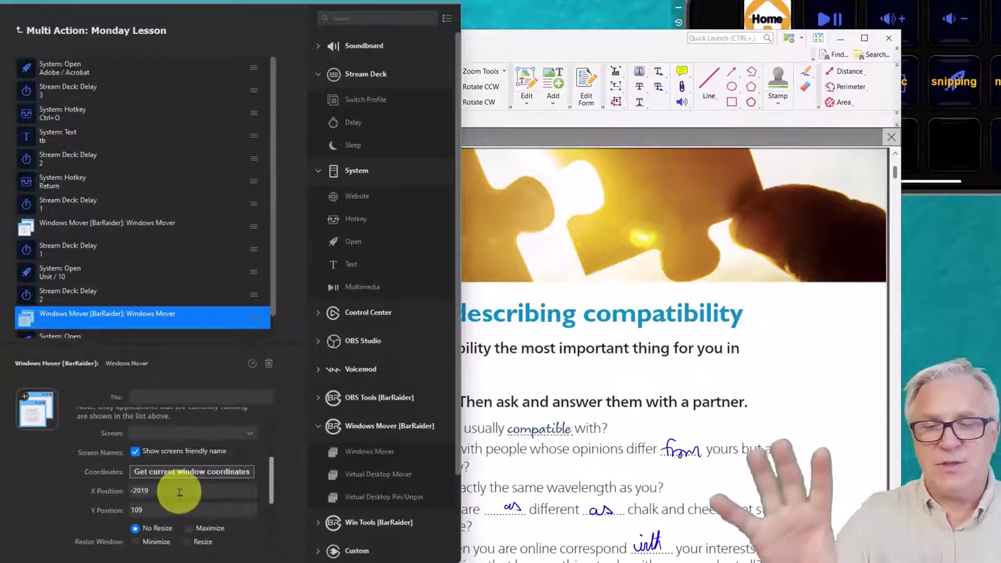
{"action": "scroll", "coordinate": [268, 483], "scroll_direction": "down", "scroll_amount": 2}
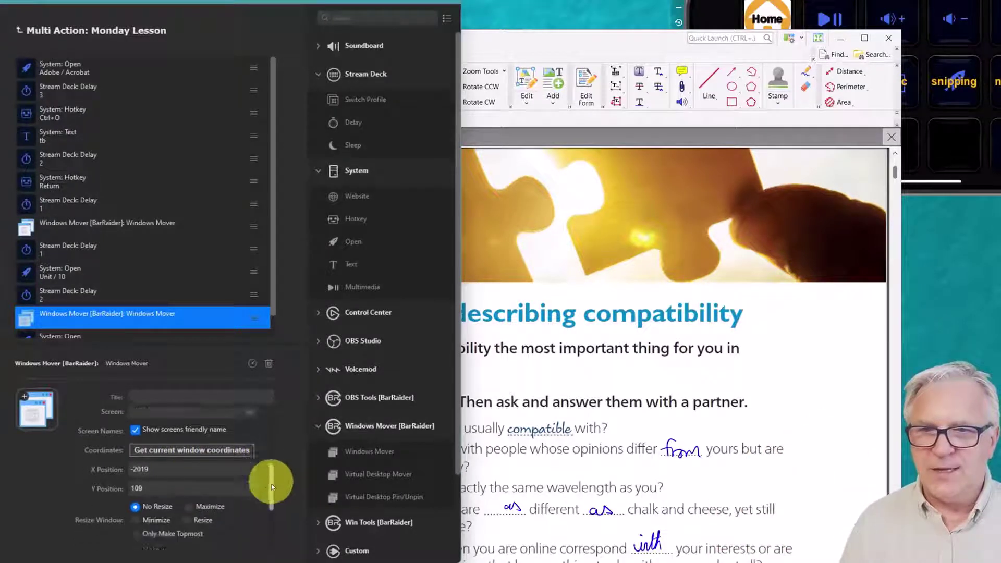
{"action": "left_click", "coordinate": [200, 506]}
{"action": "left_click_drag", "start_coordinate": [274, 485], "coordinate": [267, 505]}
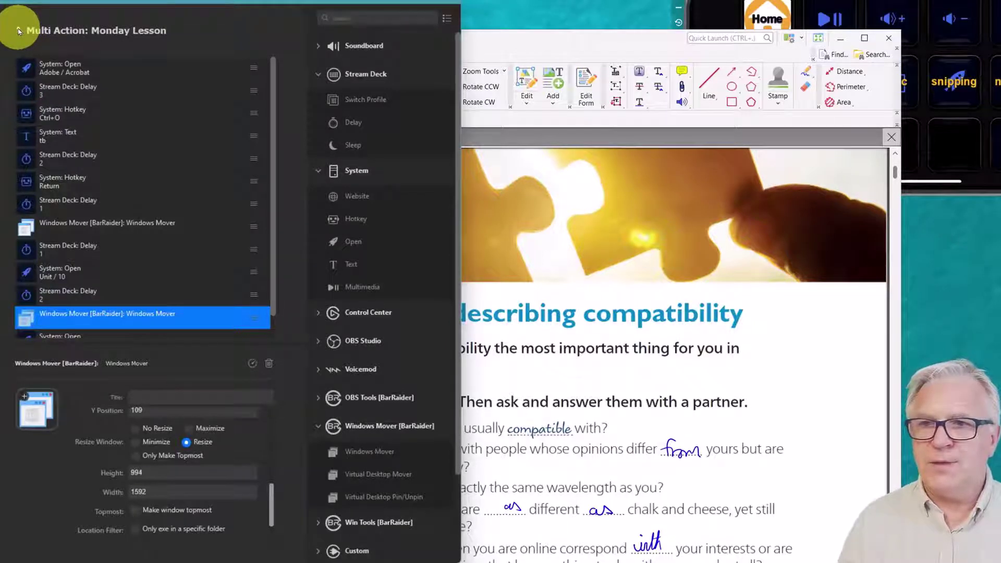
Add a 1000 ms Delay action titled 1 after the PDFXEdit Windows Mover action and return to the main key layout
{"action": "scroll", "coordinate": [101, 290], "scroll_direction": "down", "scroll_amount": 1}
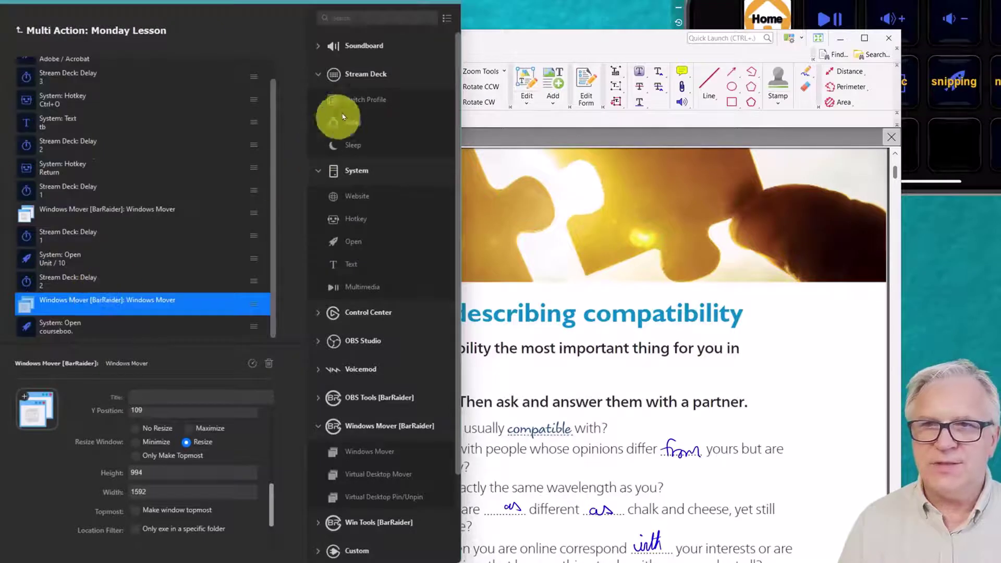
{"action": "left_click_drag", "start_coordinate": [349, 120], "coordinate": [139, 324]}
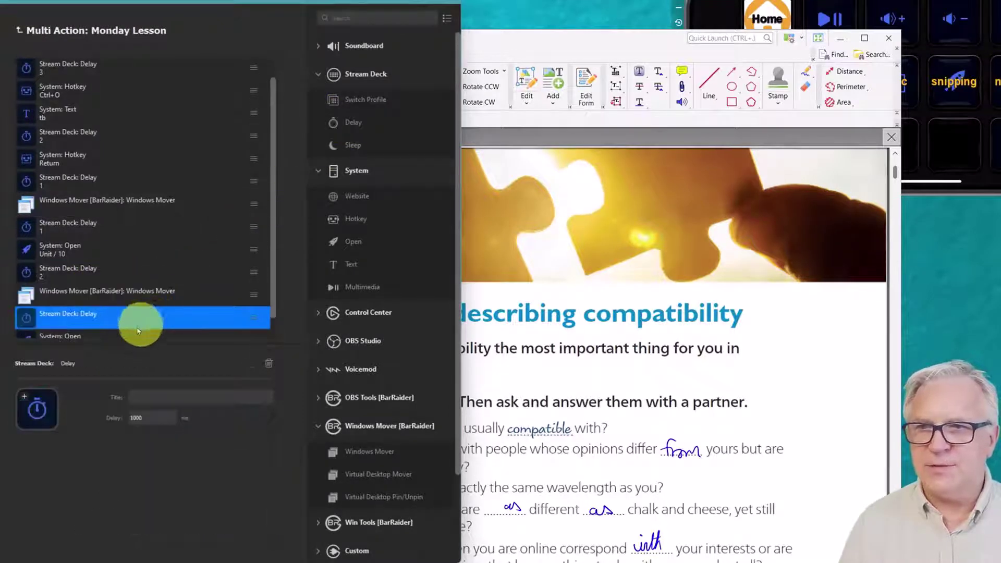
{"action": "scroll", "coordinate": [101, 322], "scroll_direction": "down", "scroll_amount": 1}
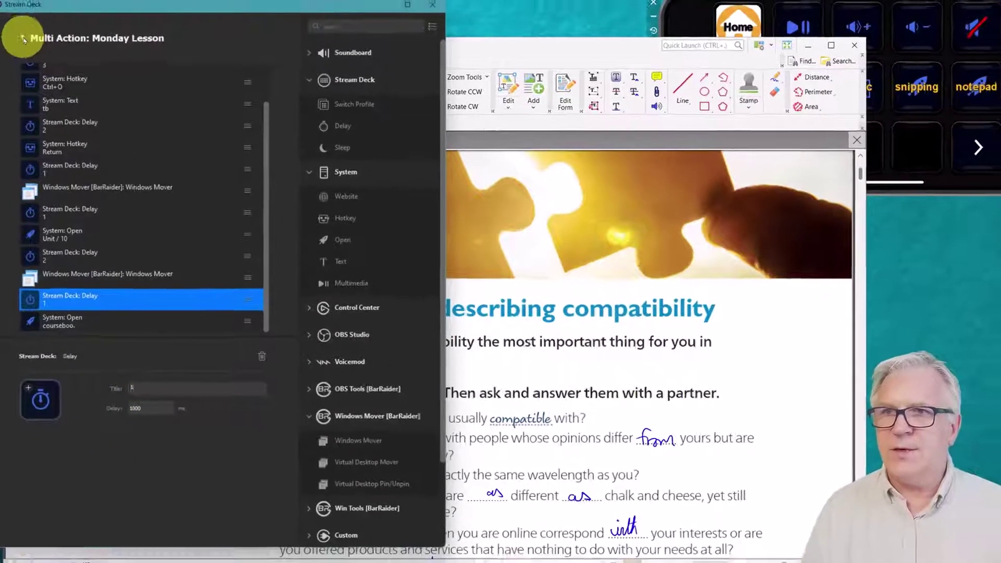
{"action": "left_click", "coordinate": [19, 30]}
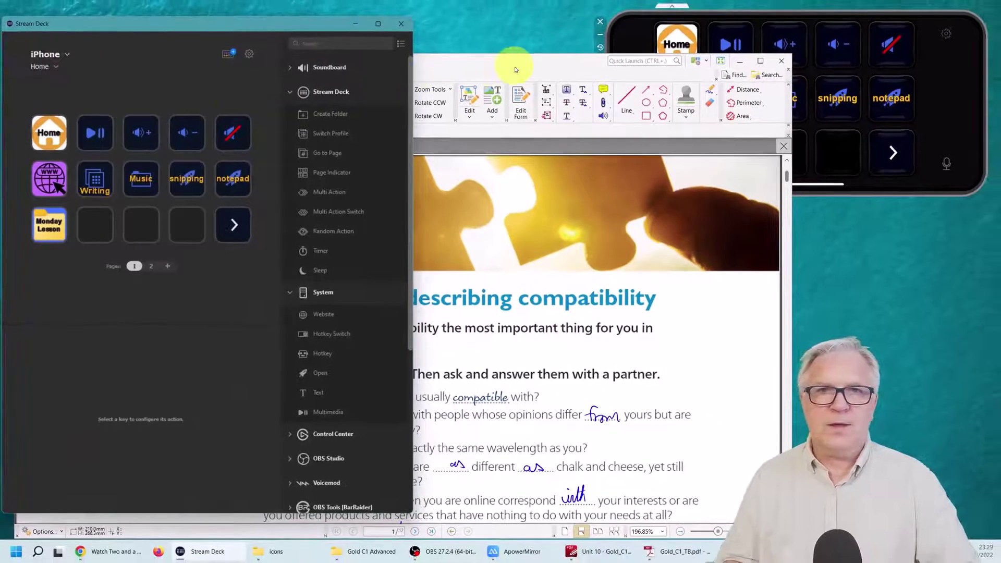
Shrink and reposition the Unit 10 PDF-XChange Editor and Gold_C1_TB.pdf Acrobat windows, and close the Acrobat window
{"action": "left_click_drag", "start_coordinate": [516, 68], "coordinate": [682, 53]}
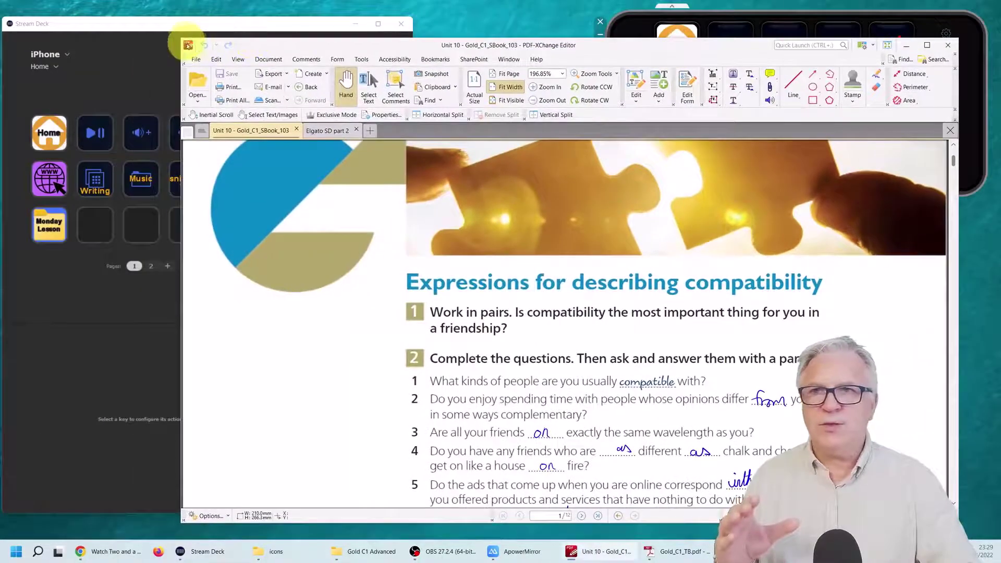
{"action": "left_click_drag", "start_coordinate": [178, 37], "coordinate": [526, 91]}
{"action": "left_click", "coordinate": [677, 551]}
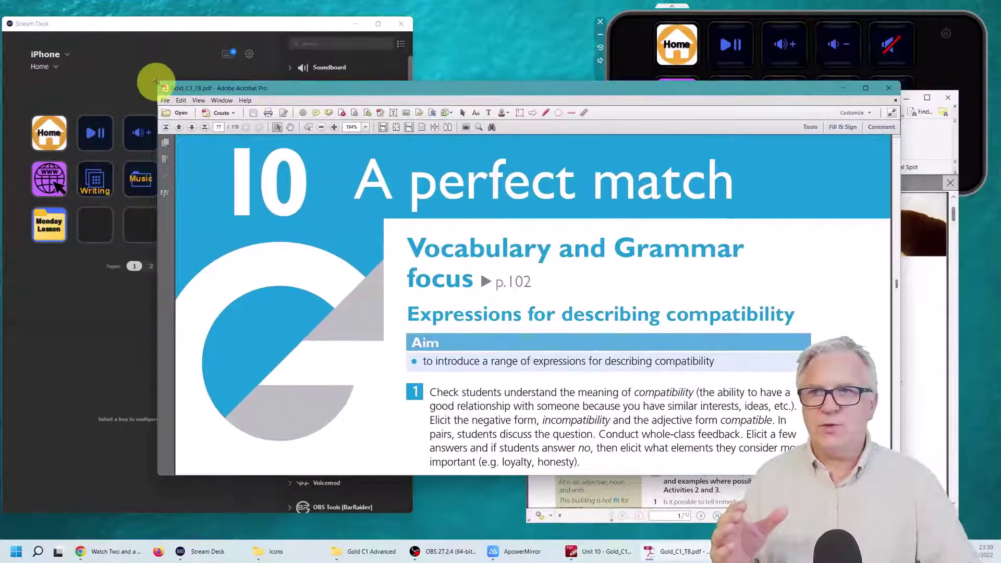
{"action": "left_click_drag", "start_coordinate": [156, 82], "coordinate": [319, 91]}
{"action": "left_click_drag", "start_coordinate": [484, 91], "coordinate": [301, 51]}
{"action": "left_click", "coordinate": [710, 55]}
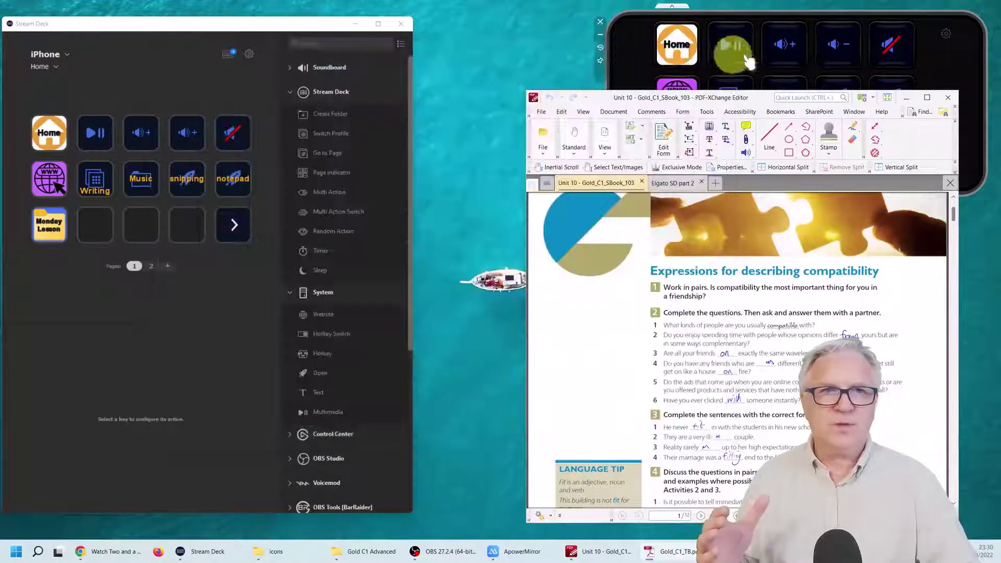